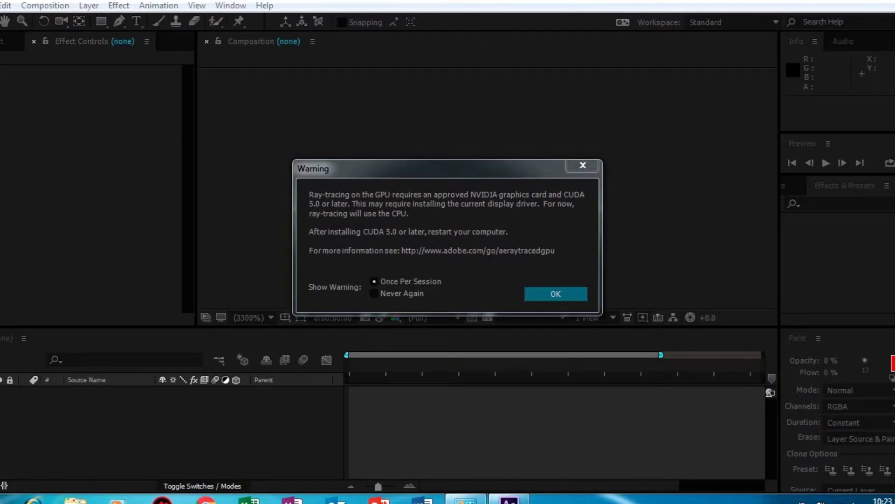
# Dismiss the GPU ray-tracing and QuickTime warnings, then focus the Effects & Presets and Effect Controls panels.
pyautogui.click(582, 293)
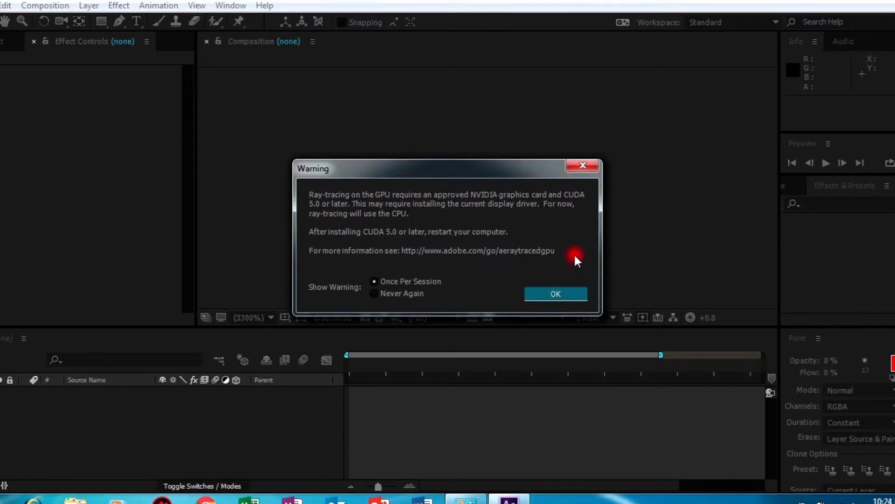
pyautogui.click(550, 301)
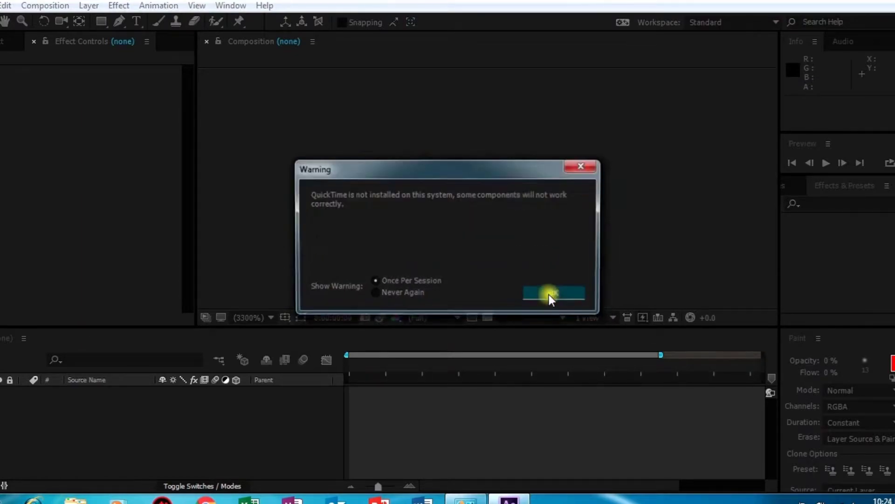
pyautogui.click(547, 294)
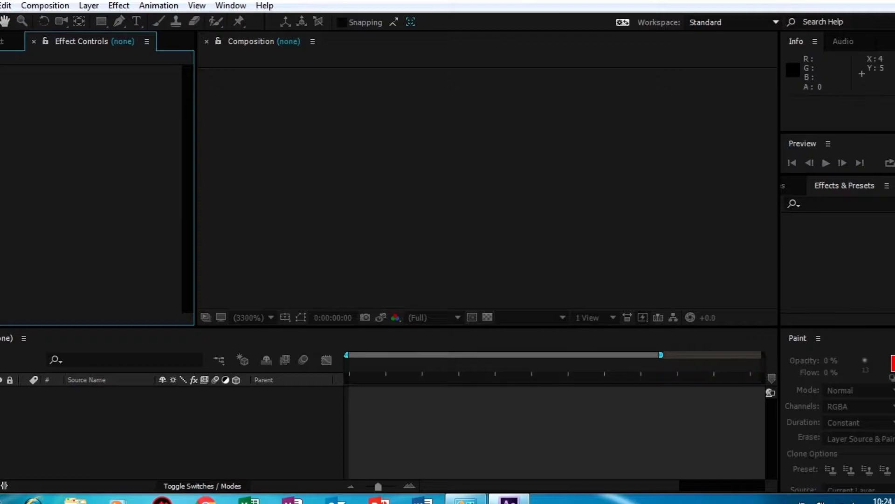
pyautogui.hotkey('ctrl', '5')
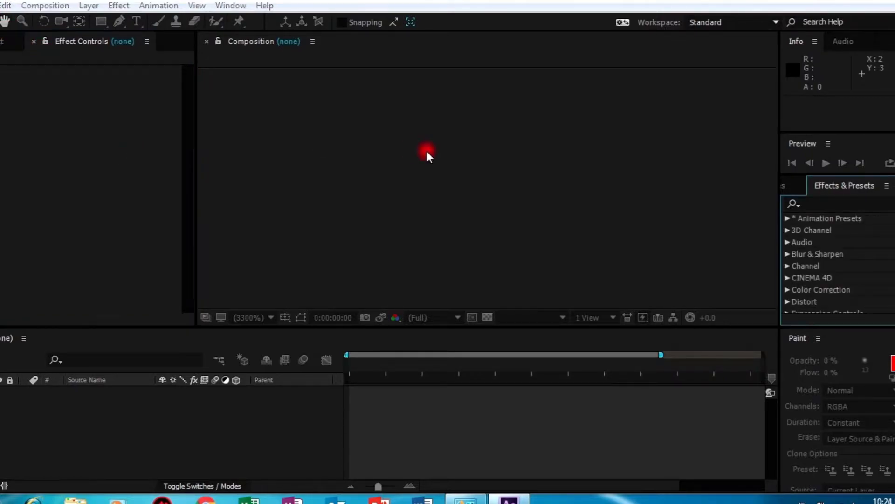
pyautogui.click(122, 100)
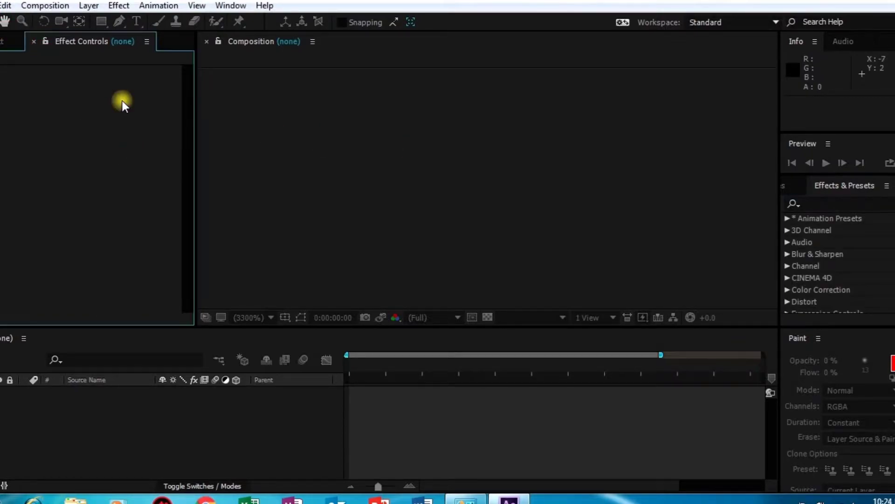
# Close Effect Controls and create a 1280×720, 29.97 fps composition named 'logo animation'.
pyautogui.click(35, 41)
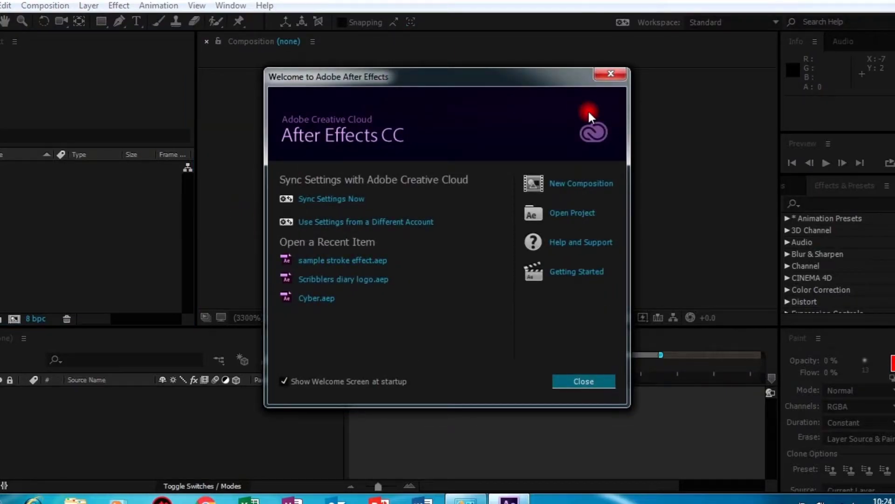
pyautogui.click(570, 183)
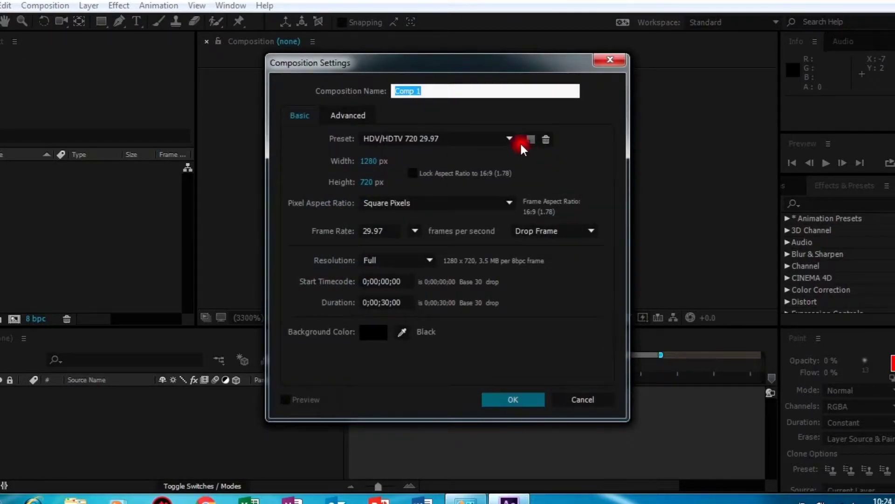
pyautogui.click(467, 94)
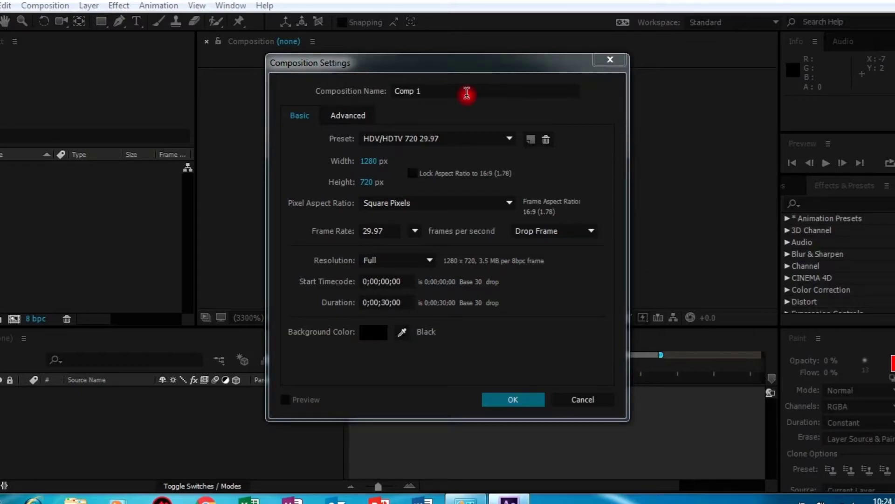
pyautogui.press('BackSpace')
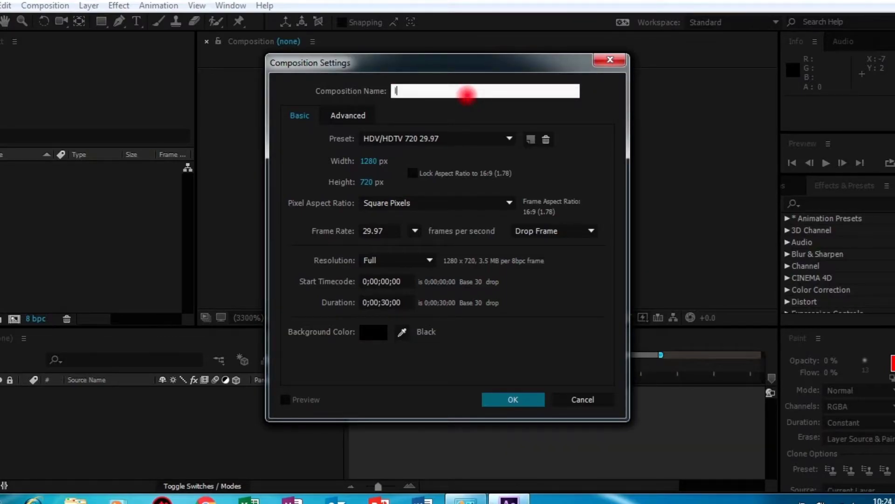
pyautogui.write('logo')
pyautogui.write('anima')
pyautogui.write('tion')
pyautogui.press('Left')
pyautogui.press('Left')
pyautogui.press('Left')
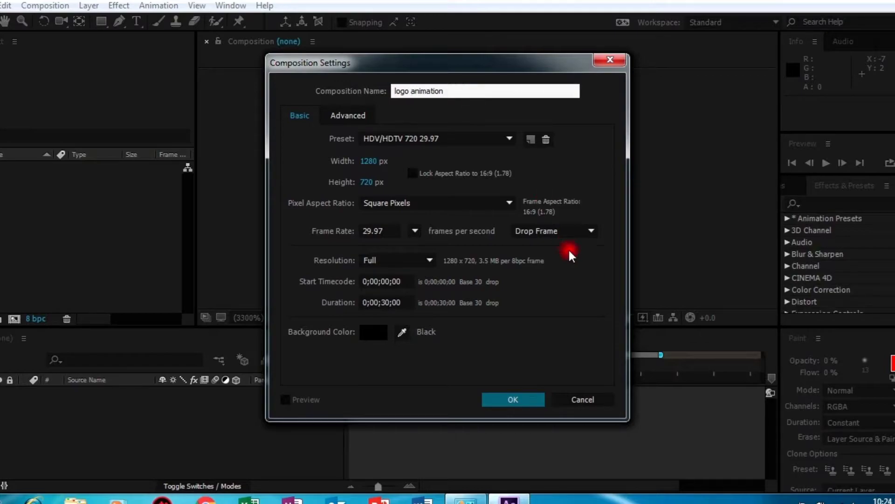
pyautogui.click(518, 398)
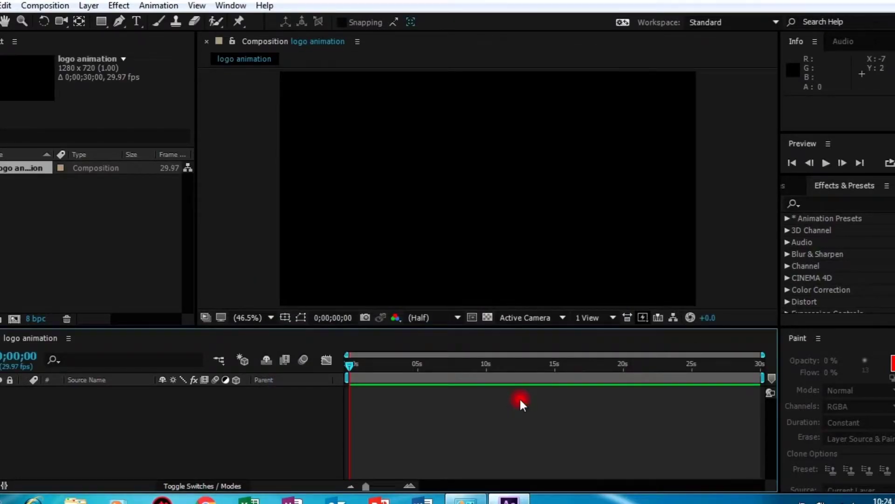
# Import shieeld.png from the Downloads folder into the Project panel.
pyautogui.rightClick(137, 220)
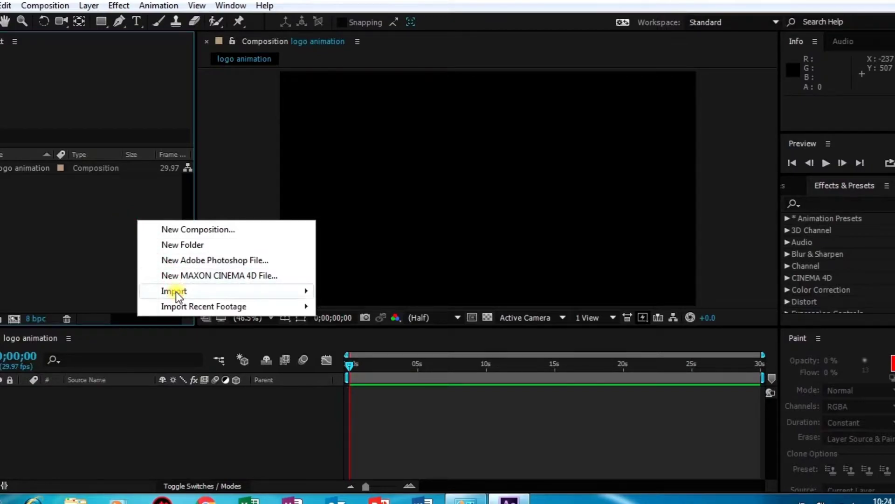
pyautogui.moveTo(175, 291)
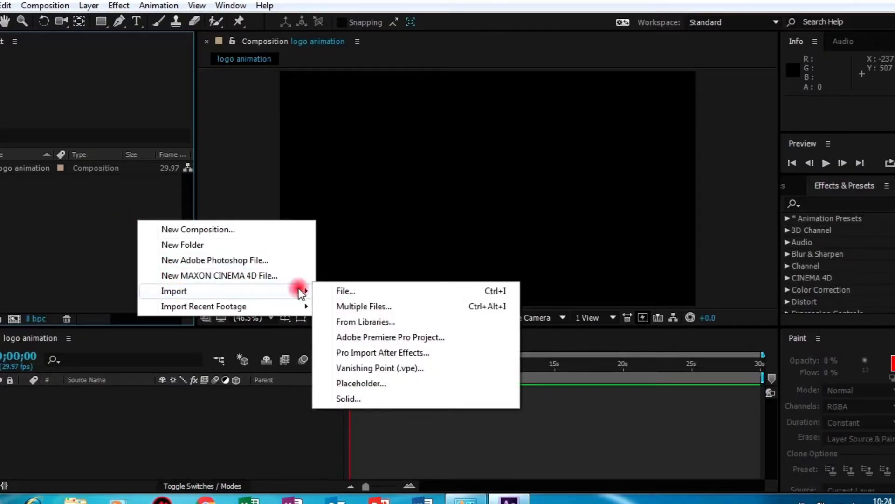
pyautogui.click(344, 291)
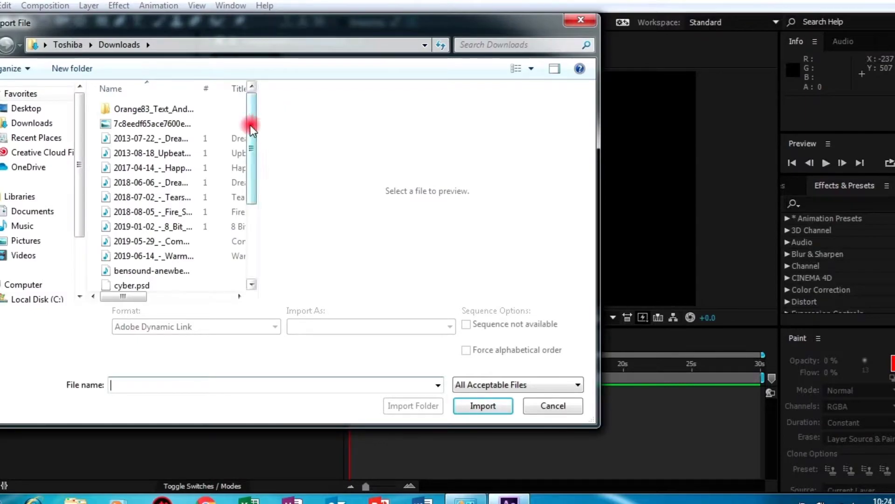
pyautogui.moveTo(250, 125); pyautogui.dragTo(255, 246)
pyautogui.click(197, 227)
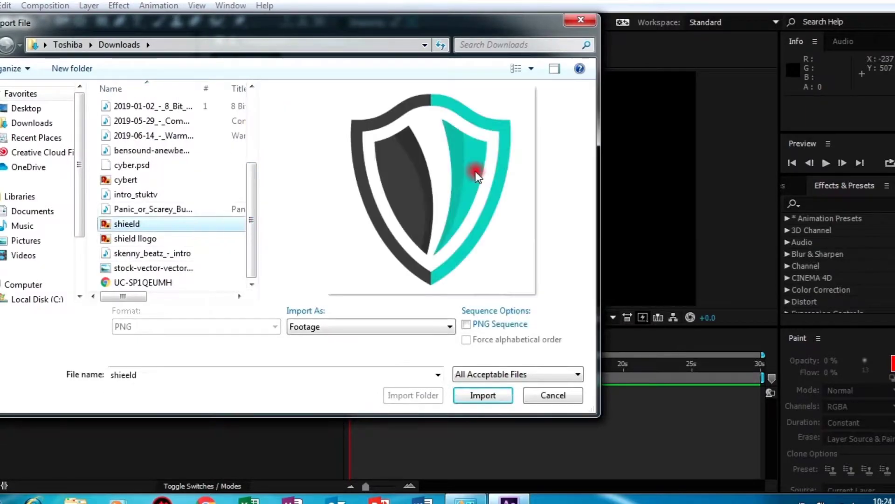
pyautogui.click(480, 395)
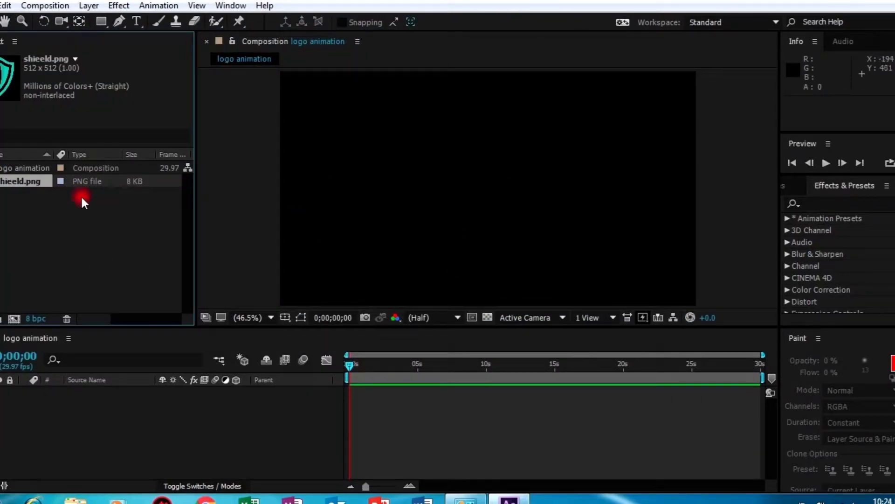
pyautogui.click(123, 424)
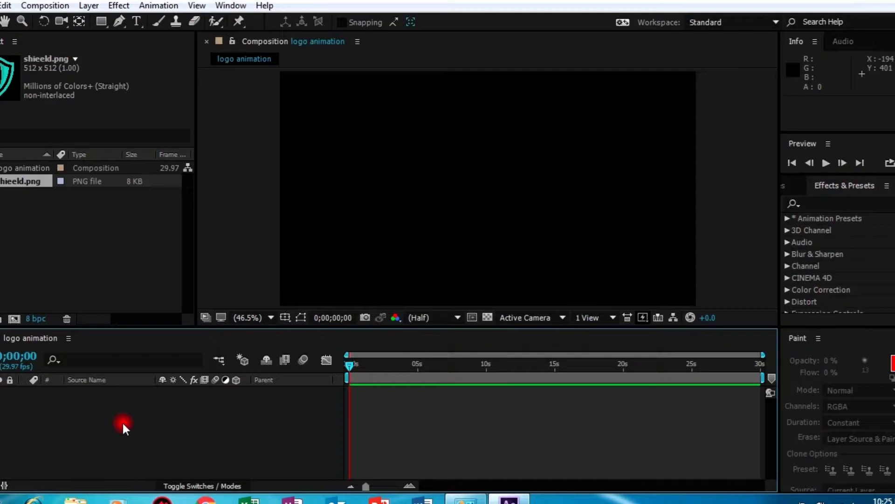
# Add a full-frame white solid and place shieeld.png above it in the timeline.
pyautogui.rightClick(122, 422)
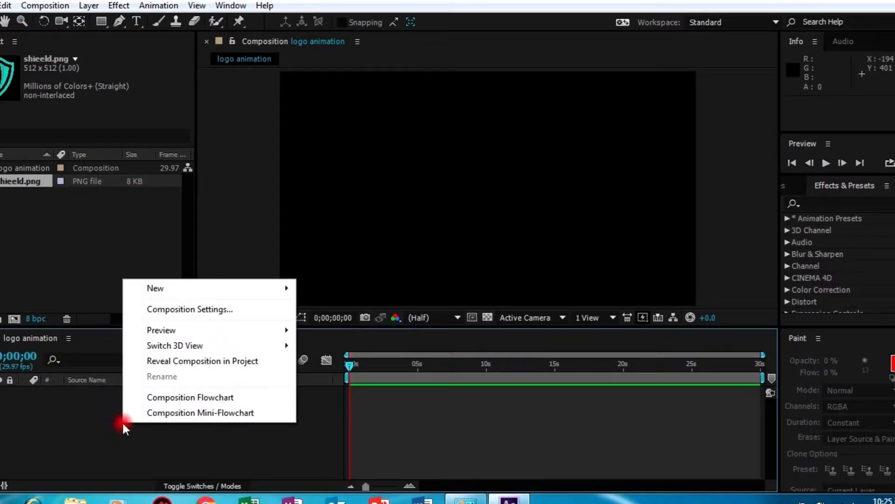
pyautogui.moveTo(185, 295)
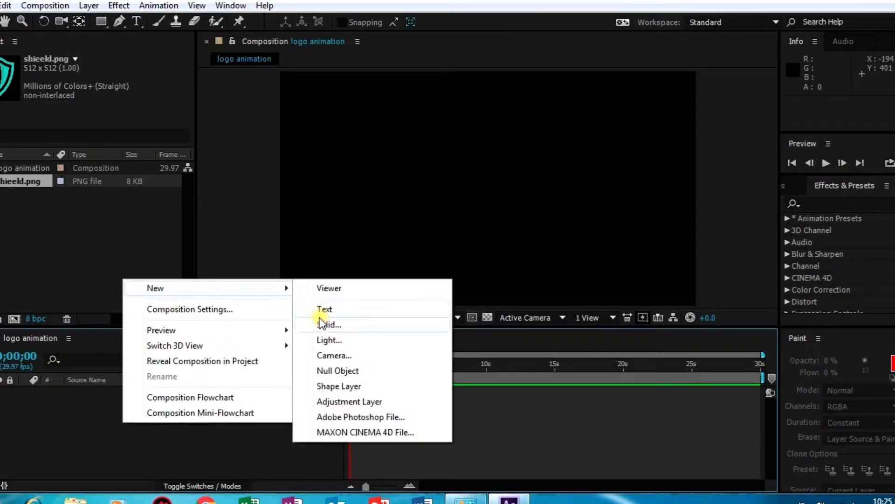
pyautogui.click(329, 324)
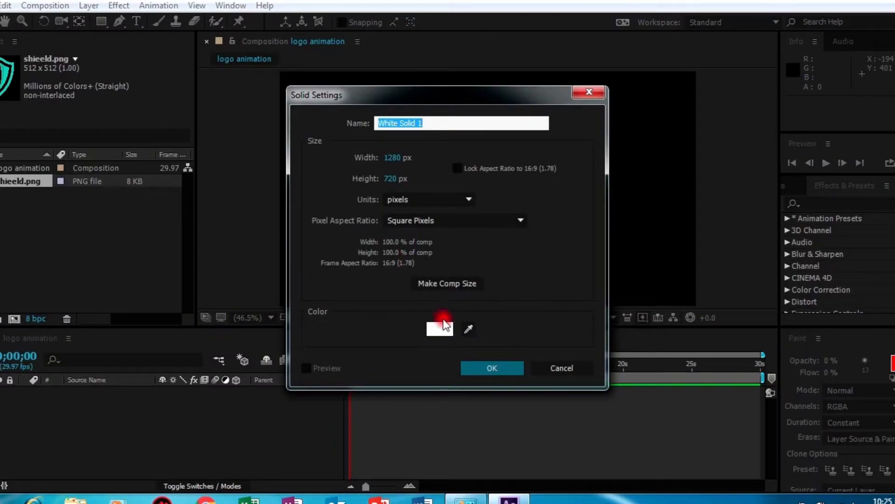
pyautogui.click(477, 365)
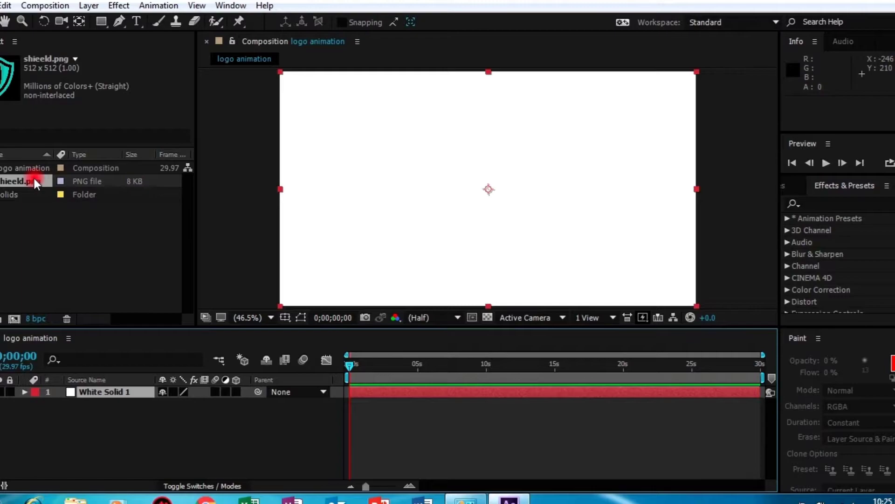
pyautogui.moveTo(33, 178)
pyautogui.mouseDown()
pyautogui.moveTo(129, 357)
pyautogui.moveTo(133, 388)
pyautogui.mouseUp()
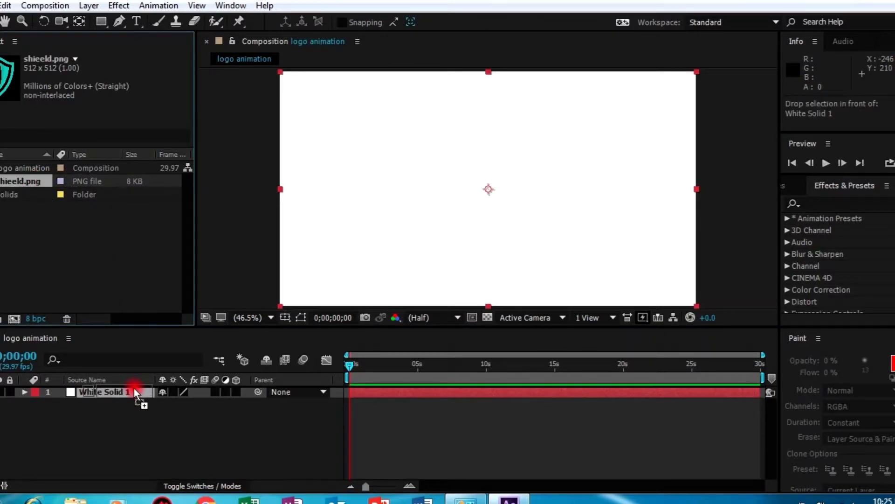
pyautogui.moveTo(133, 388); pyautogui.dragTo(140, 388)
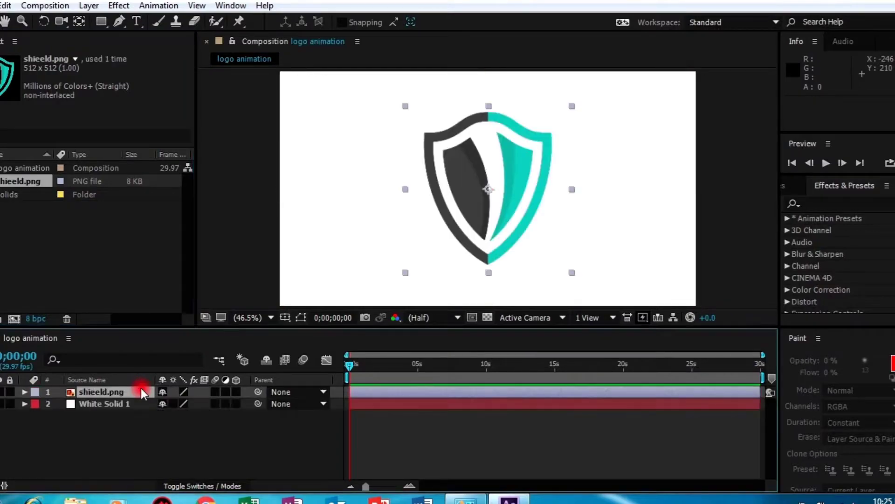
# Pre-compose the shield layer with all attributes moved, then undo it.
pyautogui.rightClick(117, 393)
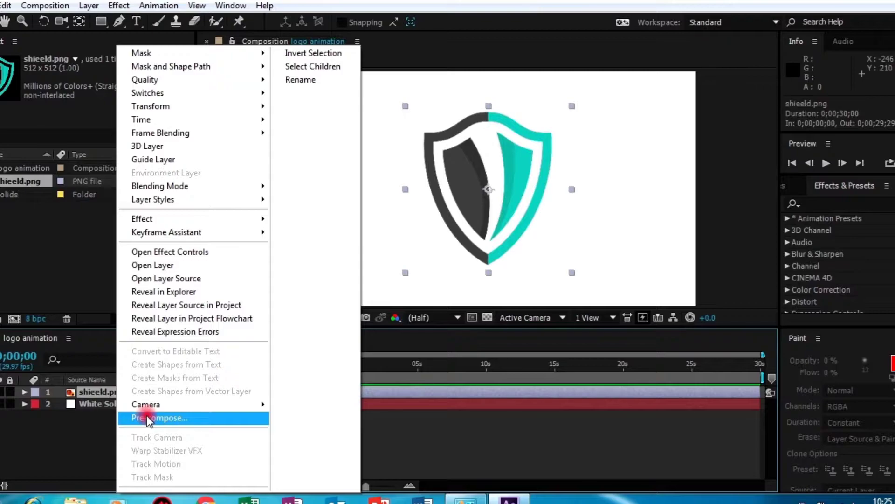
pyautogui.click(176, 419)
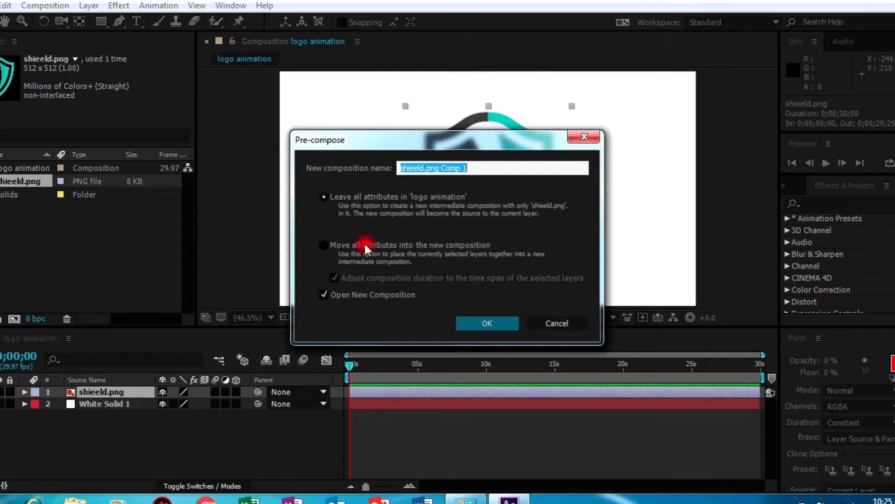
pyautogui.click(364, 245)
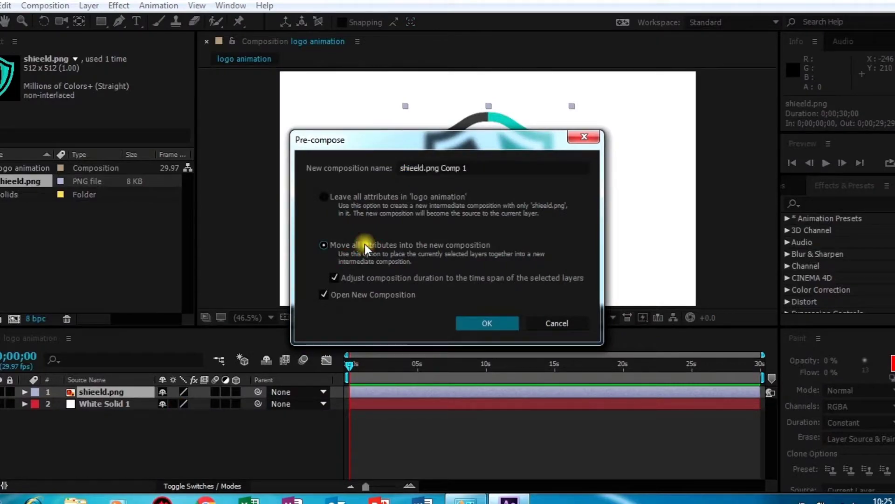
pyautogui.click(497, 323)
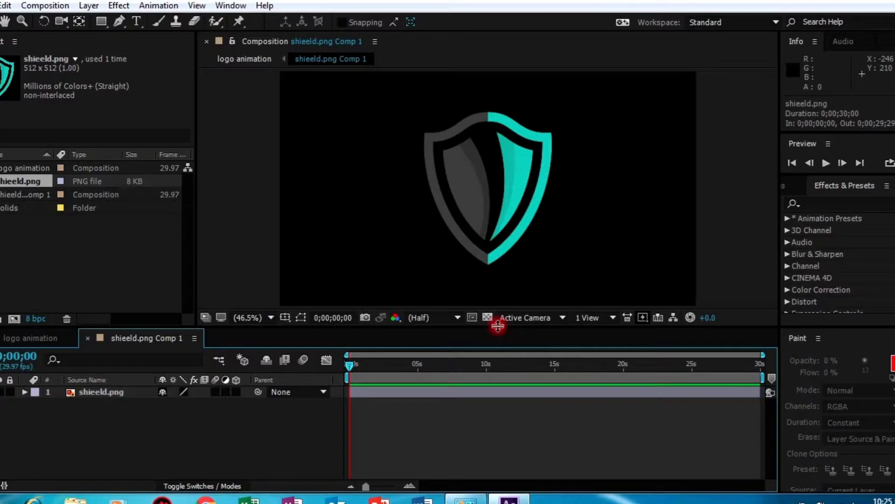
pyautogui.click(38, 338)
pyautogui.click(88, 337)
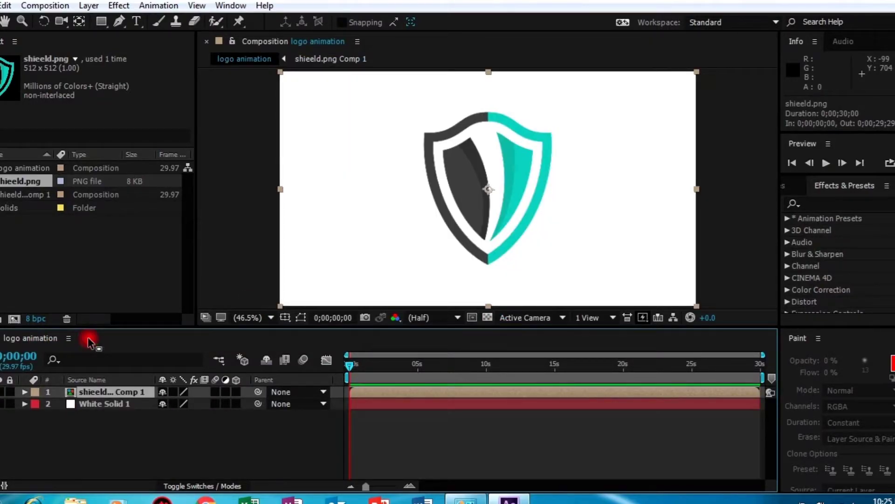
pyautogui.hotkey('ctrl', 'z')
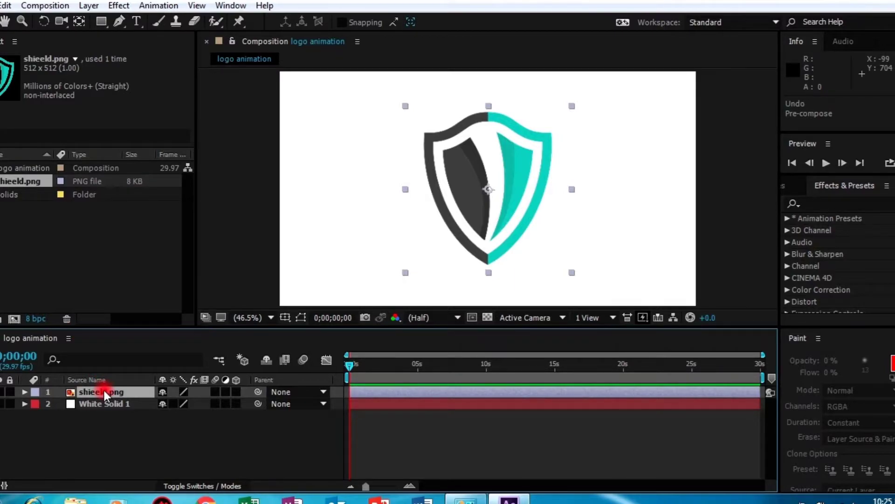
# Pre-compose the shield layer again into shieeld.png Comp 1 and compare both composition tabs.
pyautogui.rightClick(102, 388)
pyautogui.click(140, 417)
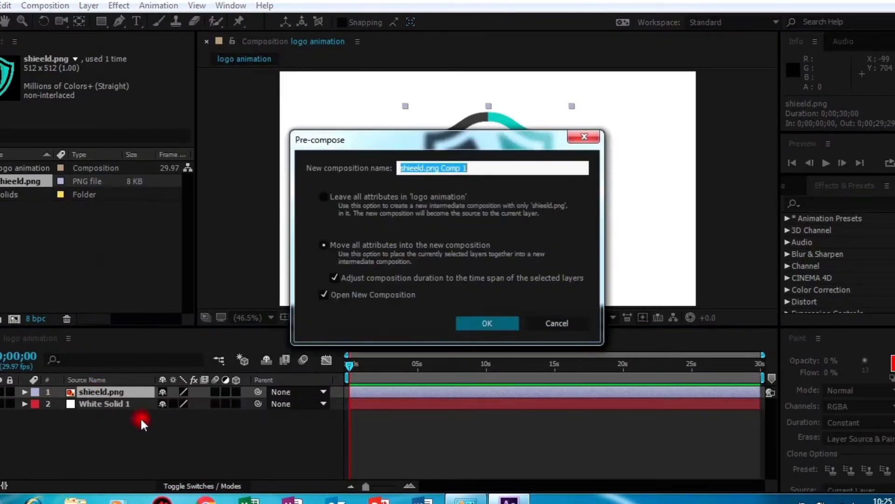
pyautogui.click(471, 322)
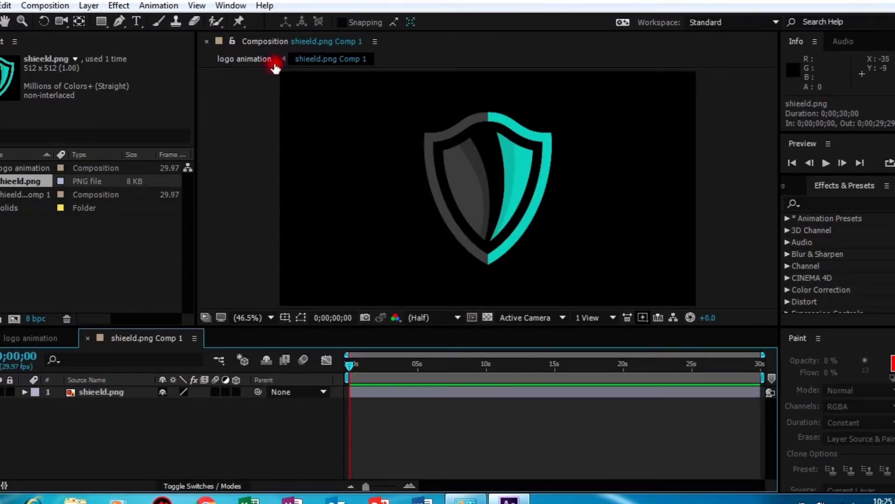
pyautogui.click(259, 61)
pyautogui.click(307, 65)
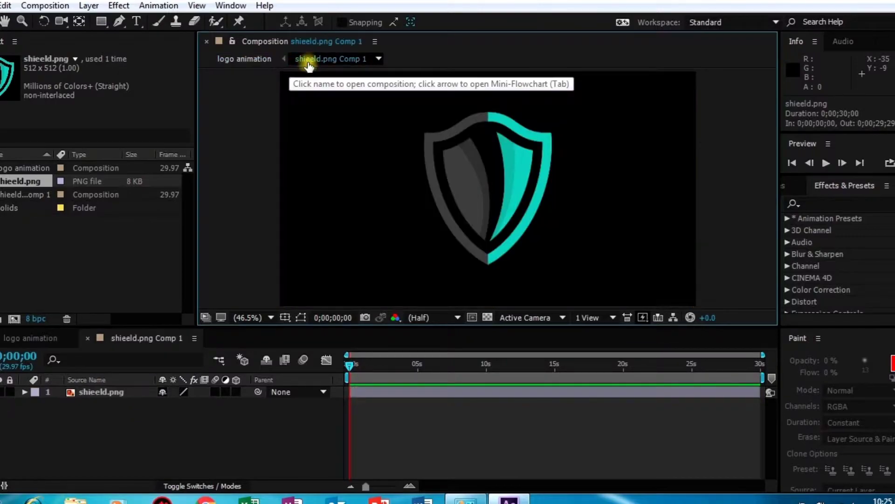
pyautogui.click(38, 342)
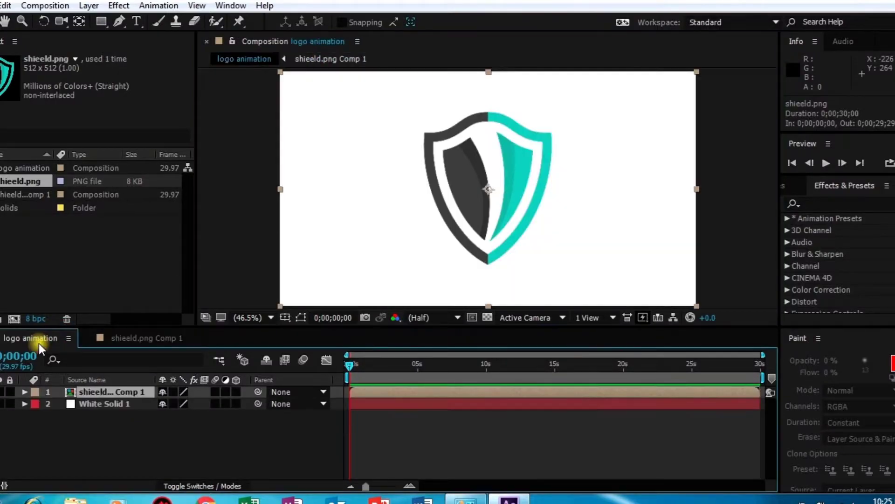
pyautogui.click(112, 349)
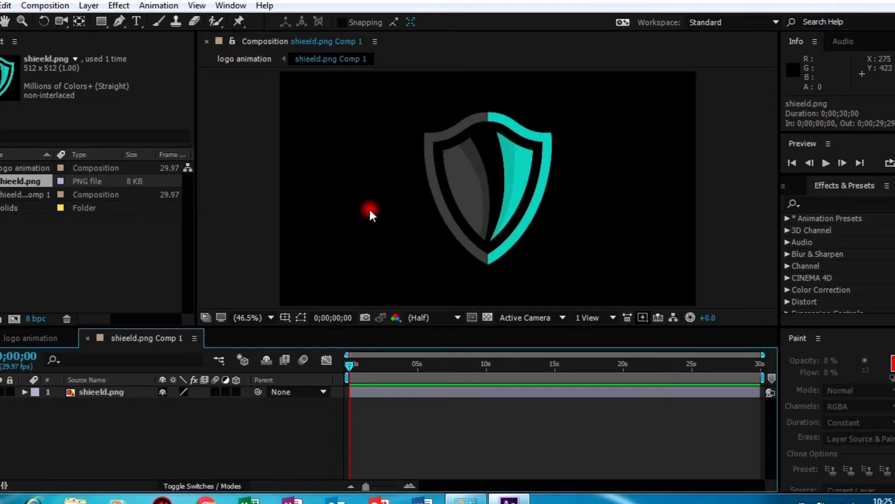
# Select the shieeld.png layer inside shieeld.png Comp 1.
pyautogui.click(120, 391)
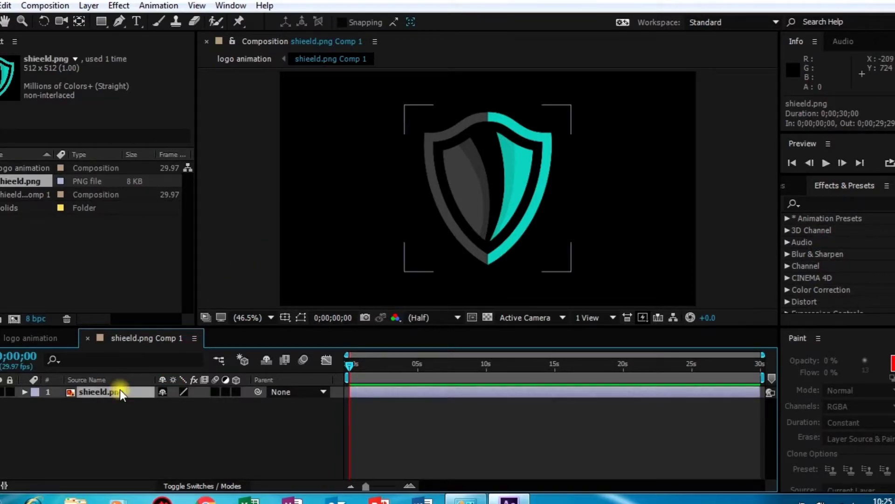
pyautogui.rightClick(119, 391)
pyautogui.click(94, 415)
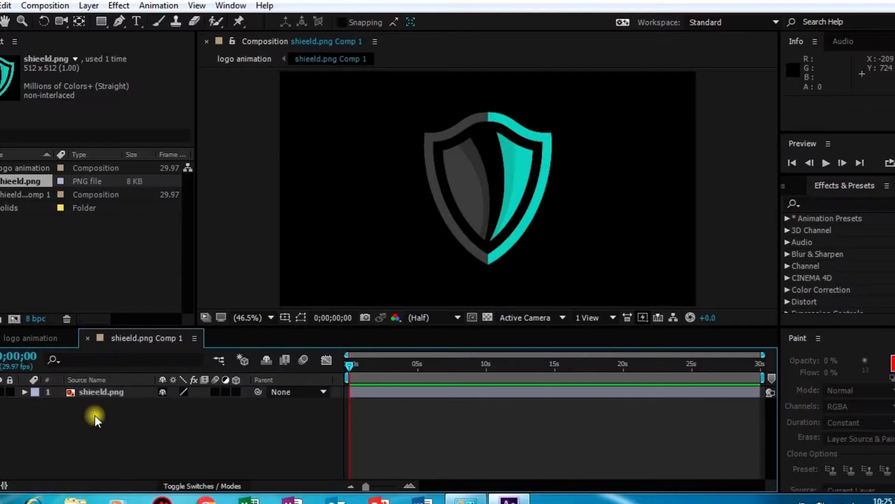
pyautogui.click(94, 390)
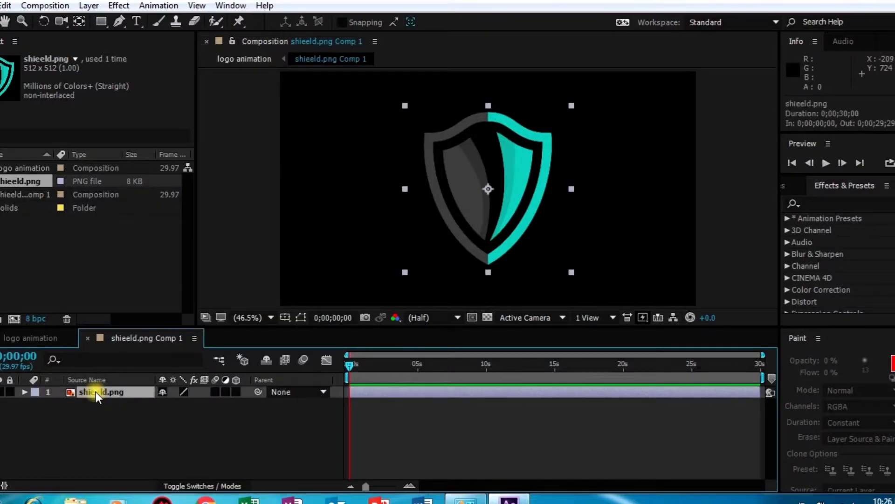
# Auto-trace shieeld.png from the Layer menu onto a new layer using its alpha channel.
pyautogui.click(89, 5)
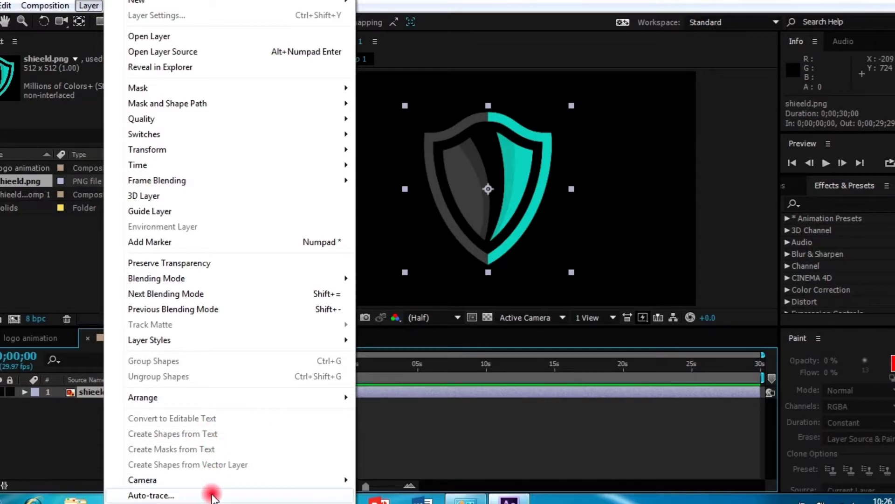
pyautogui.click(212, 495)
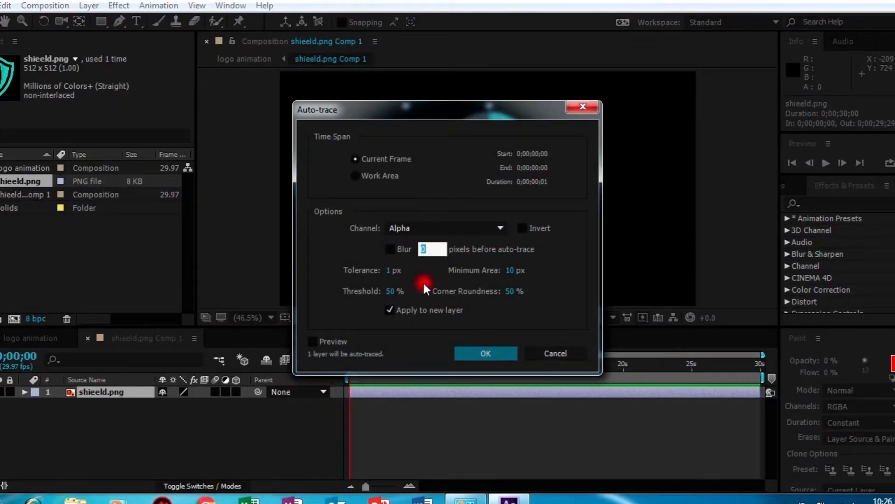
pyautogui.click(473, 355)
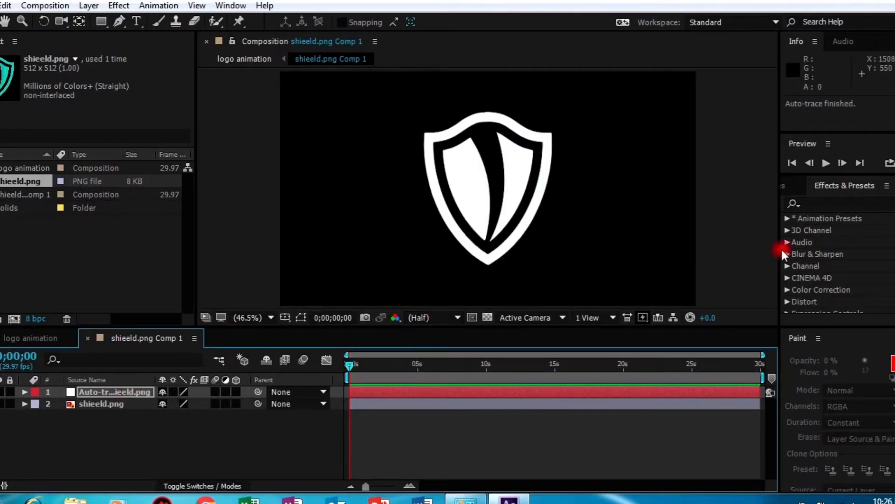
# Search 'stroke' in Effects & Presets and apply Stroke to the Auto-traced shieeld.png layer.
pyautogui.click(866, 200)
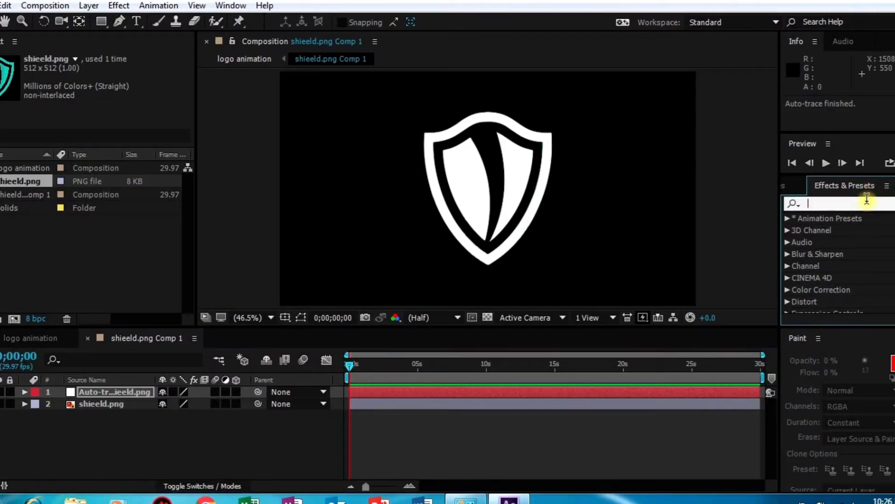
pyautogui.write('stroke')
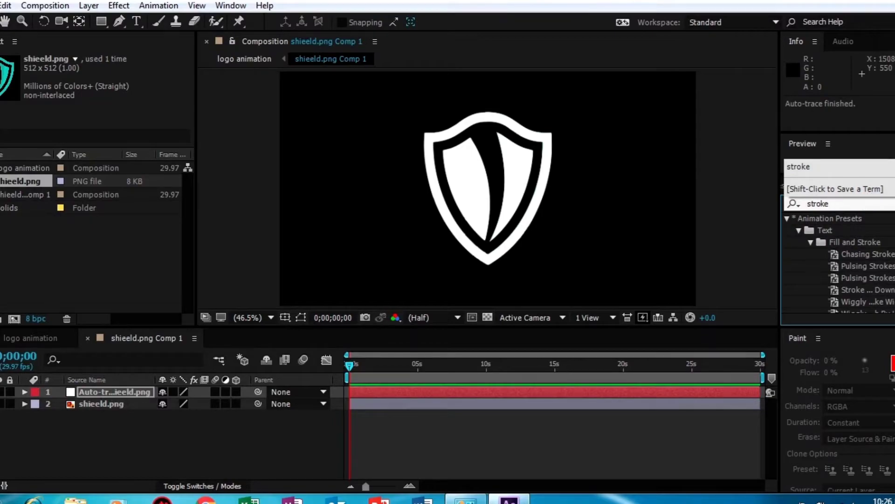
pyautogui.scroll(-5, 841, 271)
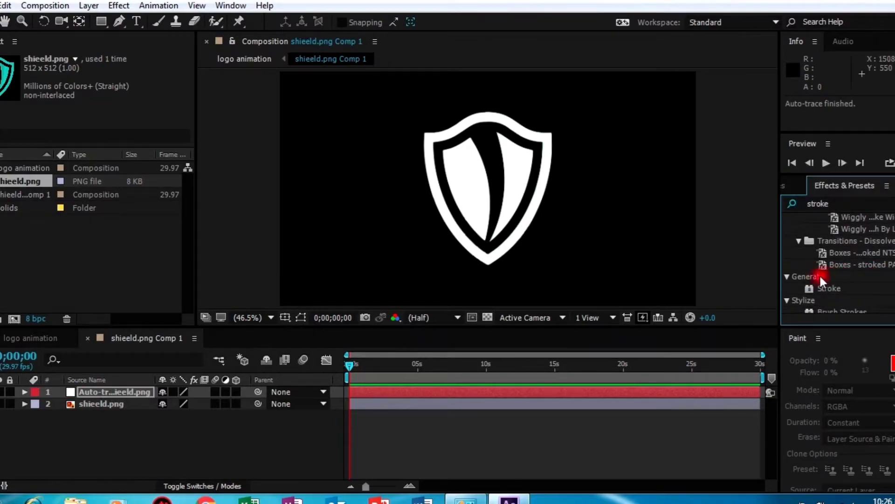
pyautogui.moveTo(829, 287)
pyautogui.mouseDown()
pyautogui.moveTo(714, 281)
pyautogui.moveTo(156, 391)
pyautogui.mouseUp()
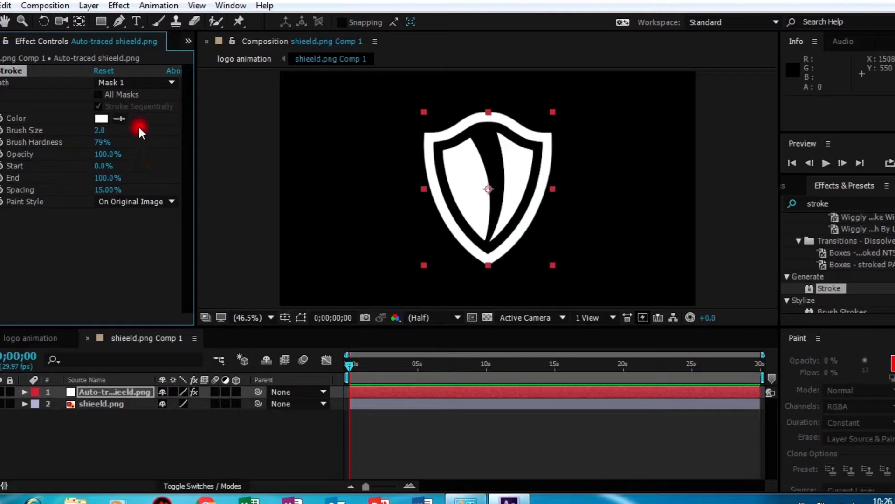
# Set the Stroke to All Masks sequentially, colour 6B6464, brush size 8.
pyautogui.click(113, 93)
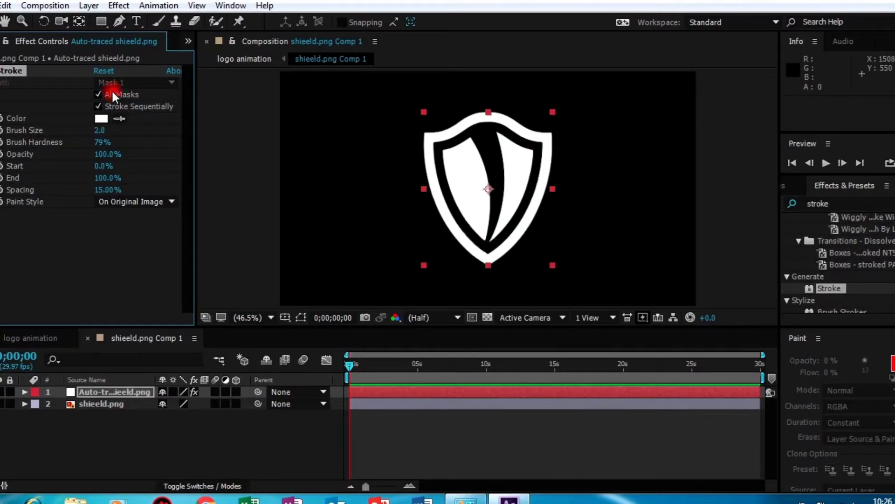
pyautogui.click(101, 119)
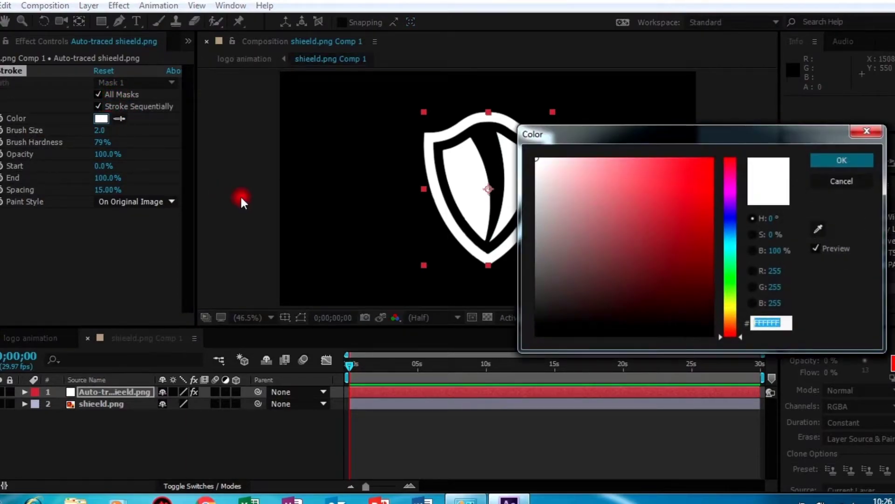
pyautogui.click(567, 232)
pyautogui.moveTo(543, 250); pyautogui.dragTo(547, 261)
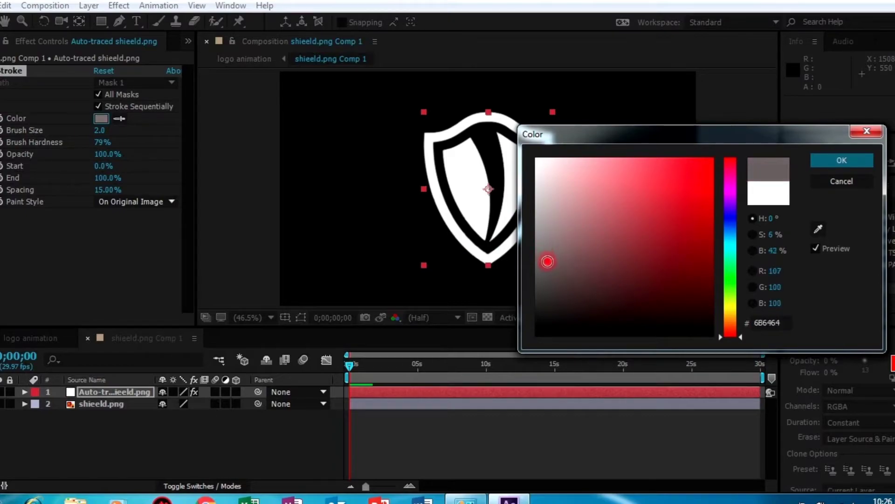
pyautogui.click(842, 161)
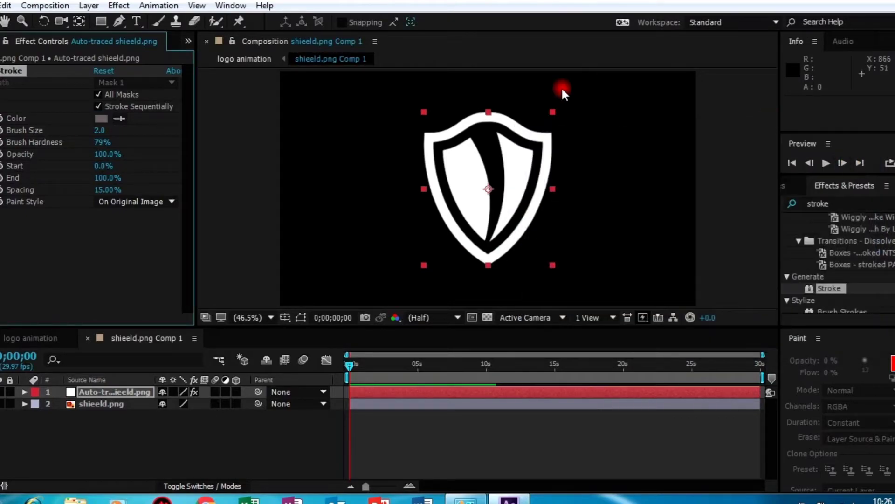
pyautogui.click(100, 130)
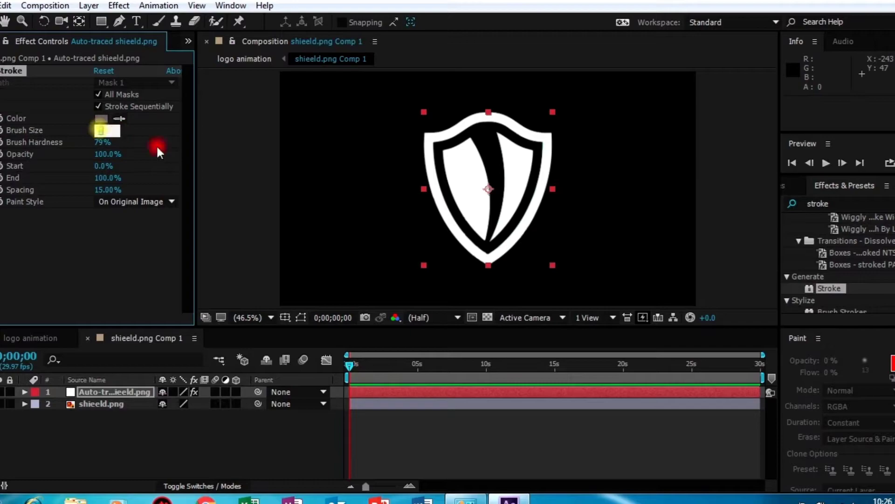
pyautogui.write('8')
pyautogui.click(172, 158)
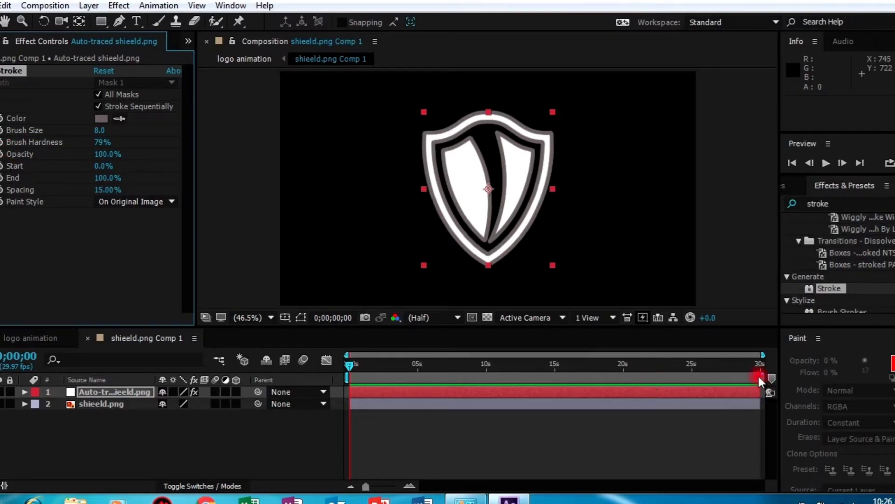
# Shorten the work area to about 10 seconds and keyframe Stroke Start at 100% at 0s.
pyautogui.moveTo(758, 377); pyautogui.dragTo(481, 371)
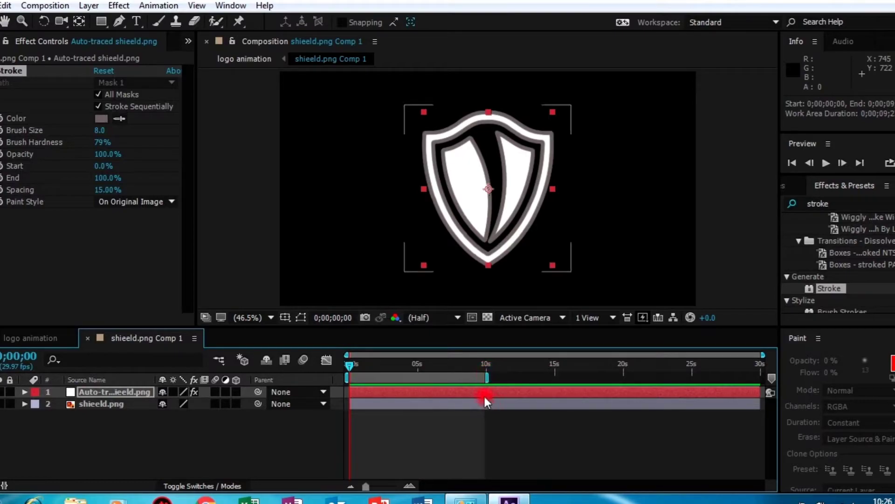
pyautogui.moveTo(762, 354)
pyautogui.mouseDown()
pyautogui.moveTo(563, 345)
pyautogui.moveTo(452, 354)
pyautogui.mouseUp()
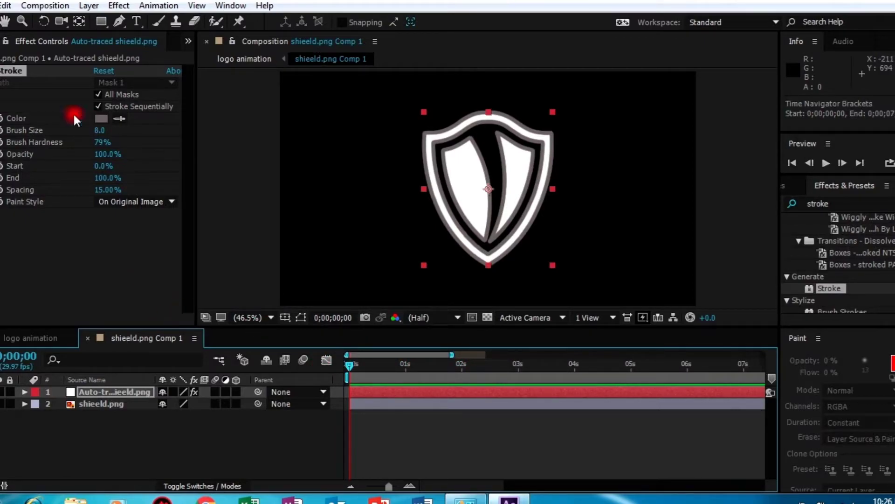
pyautogui.click(102, 165)
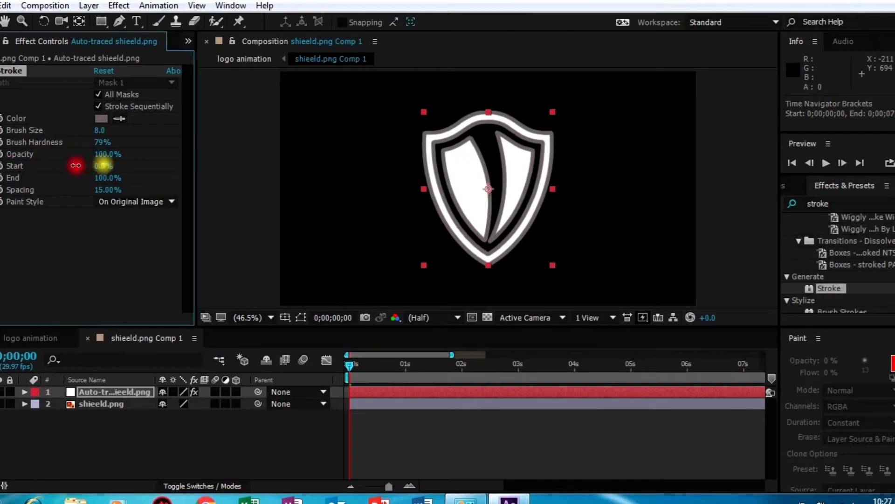
pyautogui.moveTo(43, 165); pyautogui.dragTo(190, 170)
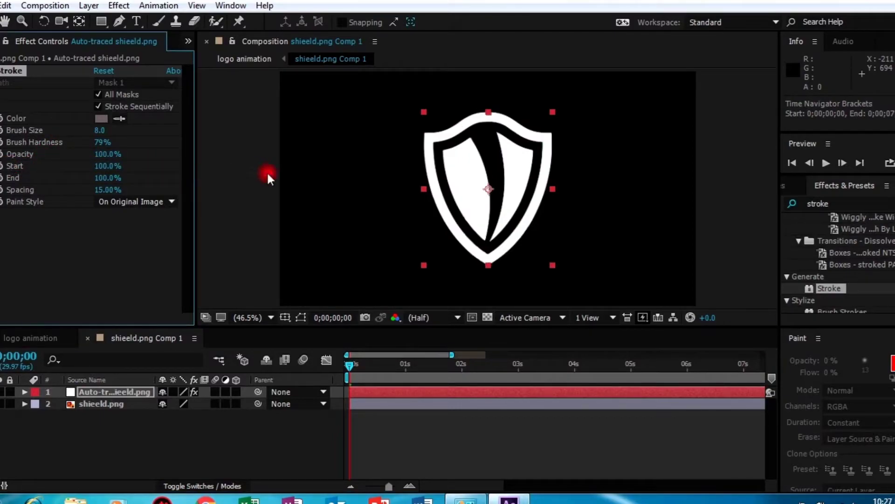
pyautogui.click(11, 166)
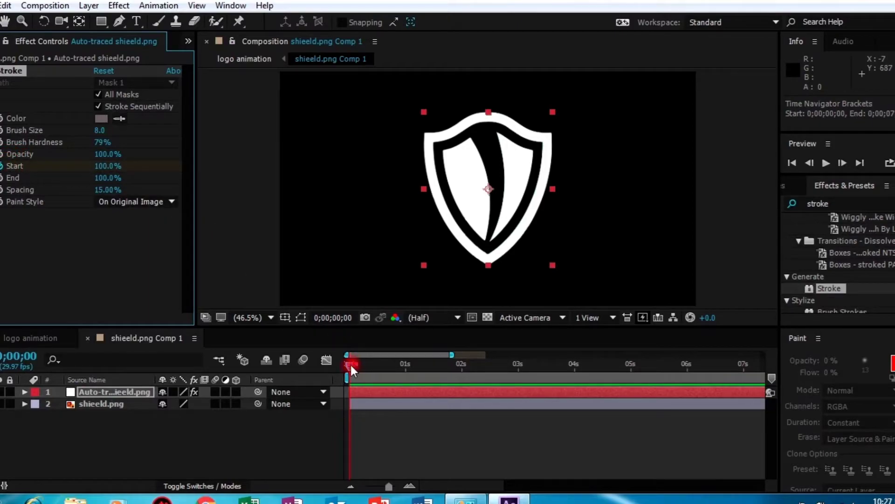
# Keyframe Stroke Start at 0% at 3s and scrub back to preview the draw-on.
pyautogui.moveTo(350, 364); pyautogui.dragTo(519, 380)
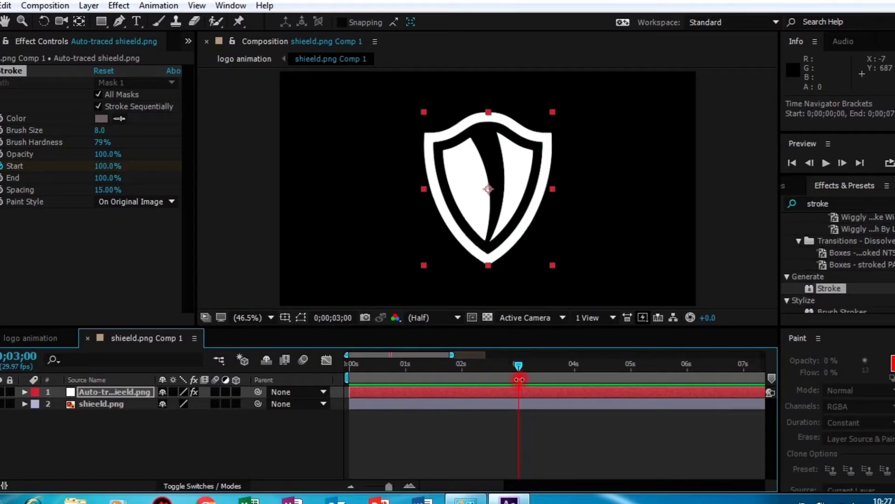
pyautogui.moveTo(114, 165); pyautogui.dragTo(10, 176)
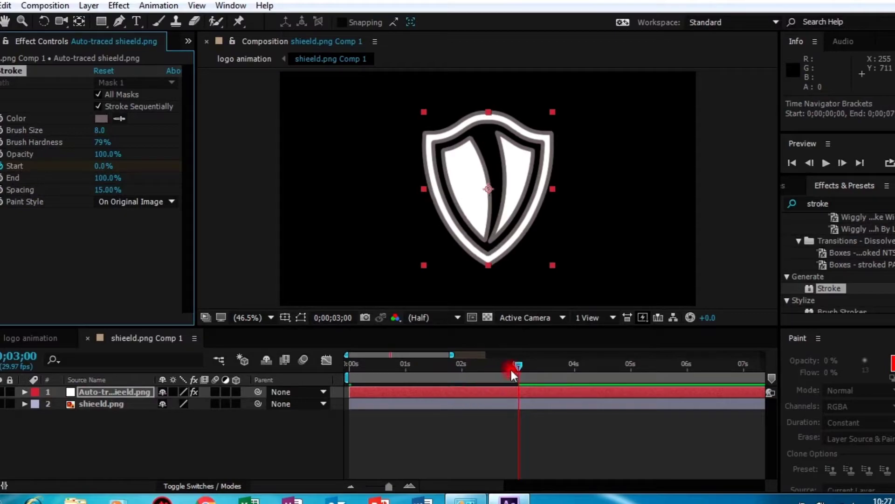
pyautogui.moveTo(516, 368)
pyautogui.mouseDown()
pyautogui.moveTo(363, 366)
pyautogui.moveTo(466, 376)
pyautogui.mouseUp()
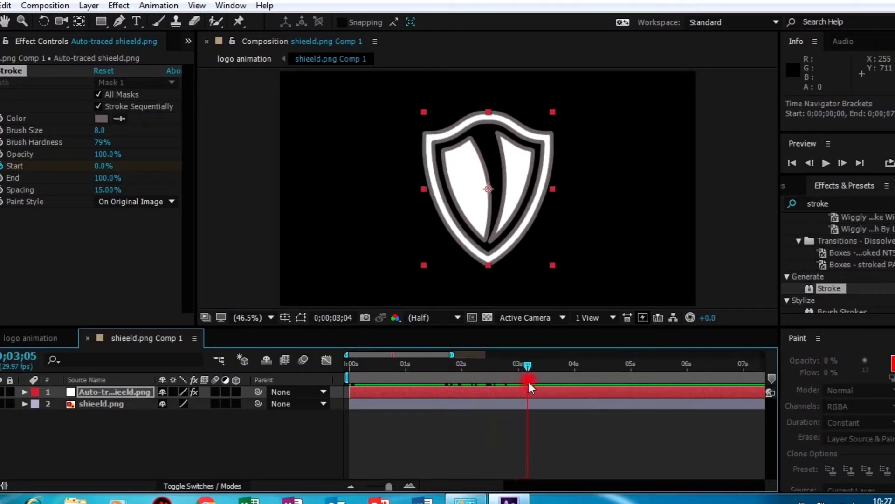
pyautogui.moveTo(465, 373); pyautogui.dragTo(275, 379)
# Turn off Stroke Sequentially and scrub the first 3 seconds to watch the outline draw on.
pyautogui.click(102, 106)
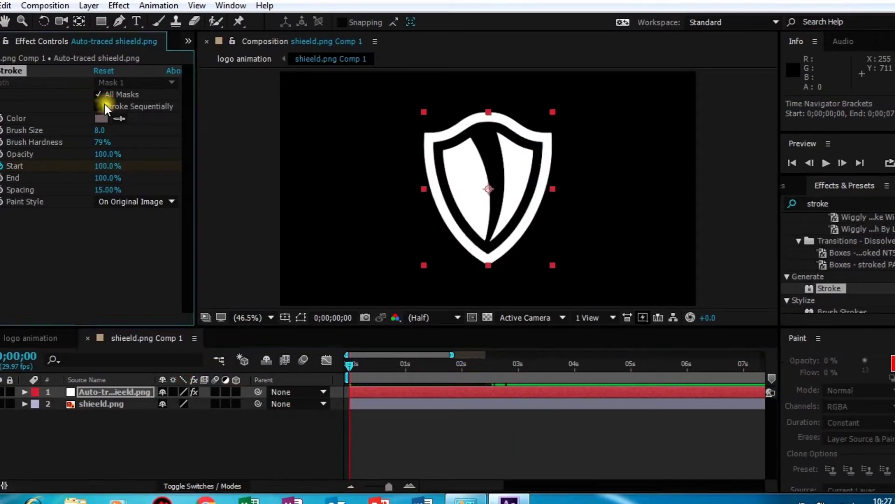
pyautogui.moveTo(348, 366); pyautogui.dragTo(525, 394)
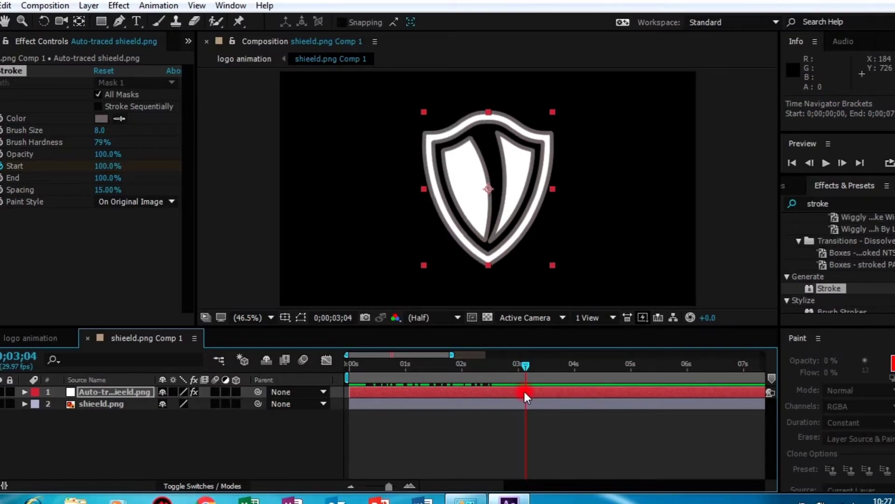
pyautogui.moveTo(514, 366); pyautogui.dragTo(350, 366)
pyautogui.click(286, 359)
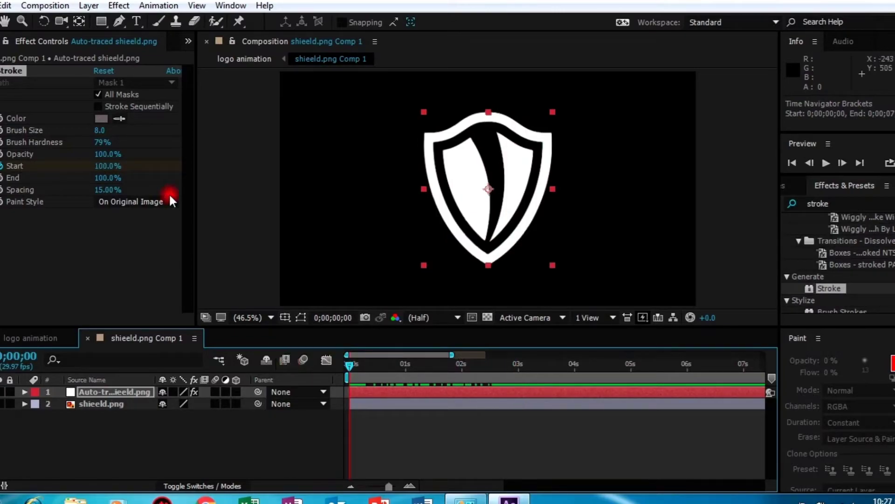
pyautogui.click(3, 160)
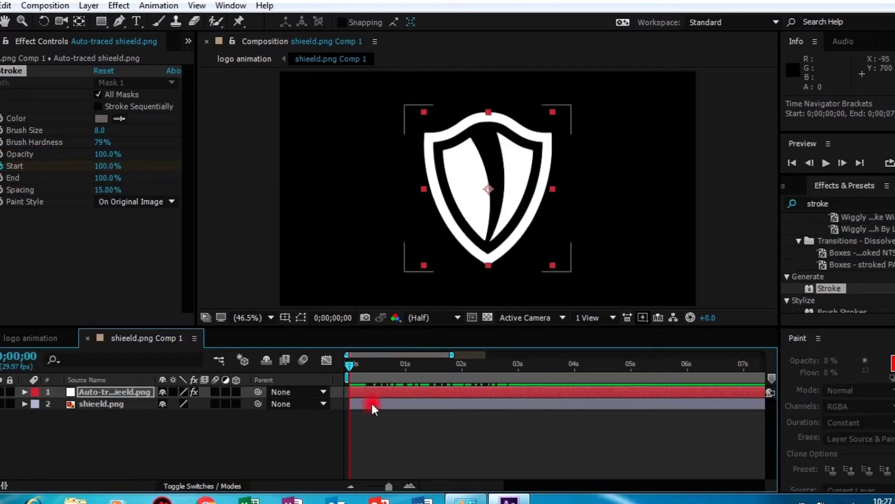
pyautogui.moveTo(349, 366); pyautogui.dragTo(515, 366)
pyautogui.press('Home')
# Set the Auto-traced shieeld.png Stroke Paint Style to On Transparent, then scrub to watch it draw on.
pyautogui.click(100, 401)
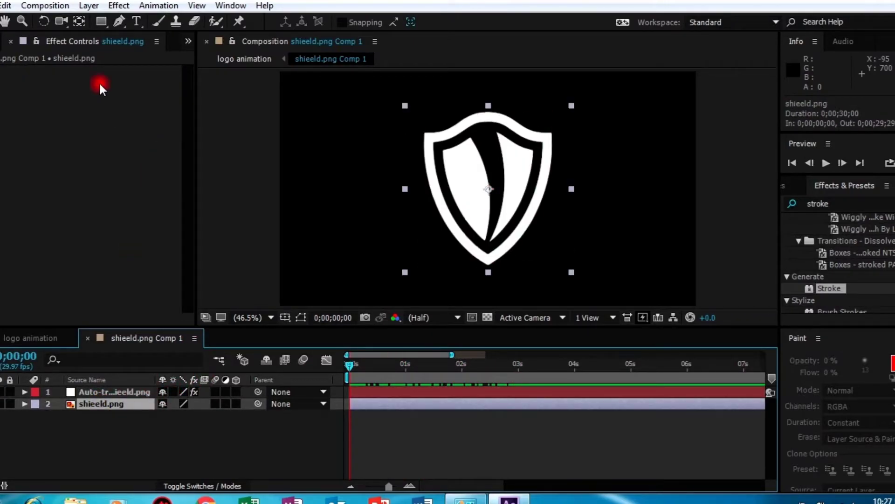
pyautogui.click(100, 390)
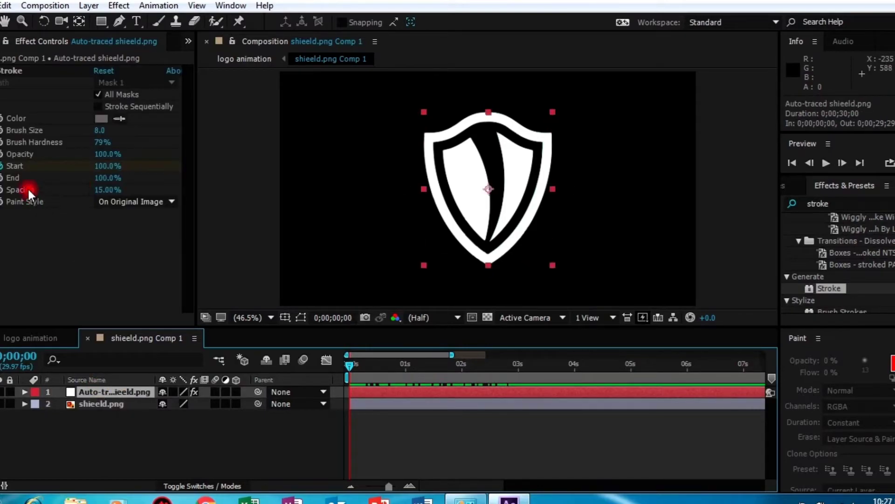
pyautogui.click(117, 203)
pyautogui.click(151, 237)
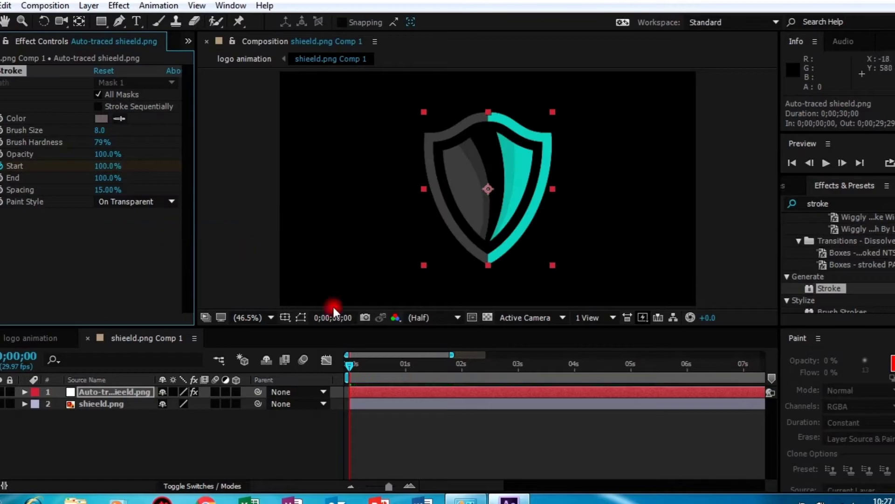
pyautogui.click(346, 371)
pyautogui.moveTo(346, 370)
pyautogui.mouseDown()
pyautogui.moveTo(493, 387)
pyautogui.moveTo(332, 371)
pyautogui.mouseUp()
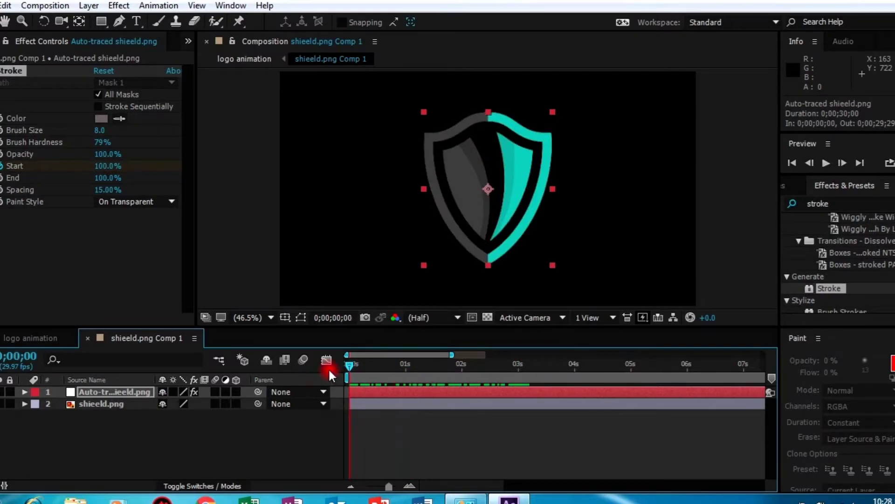
# Keyframe shieeld.png Opacity at 0% at 2;26 and 100% at 3;00.
pyautogui.click(112, 404)
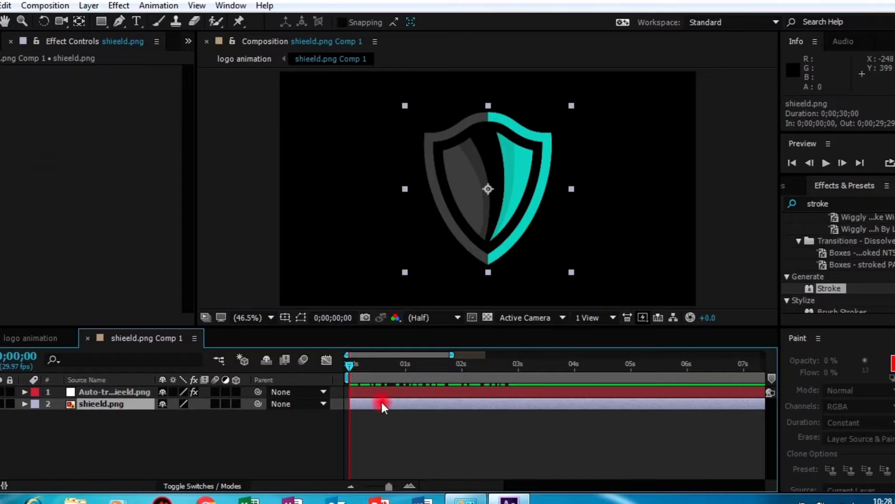
pyautogui.moveTo(346, 365)
pyautogui.mouseDown()
pyautogui.moveTo(513, 385)
pyautogui.moveTo(511, 369)
pyautogui.mouseUp()
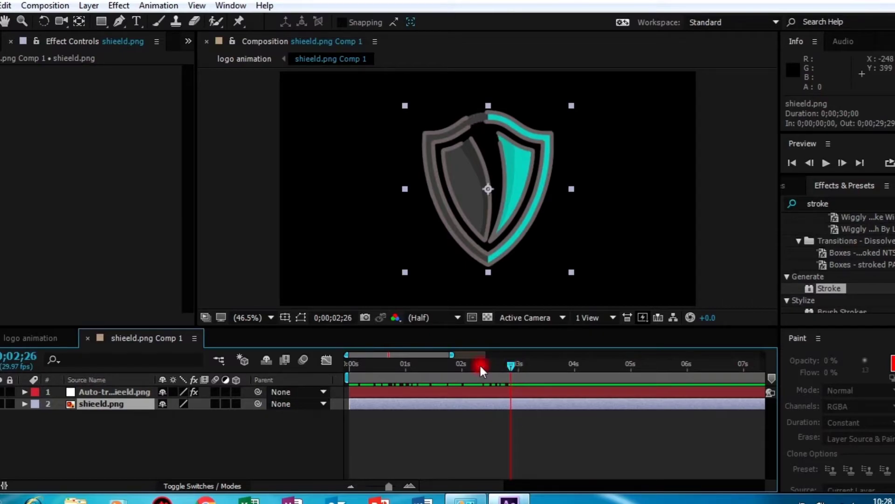
pyautogui.press('t')
pyautogui.click(59, 415)
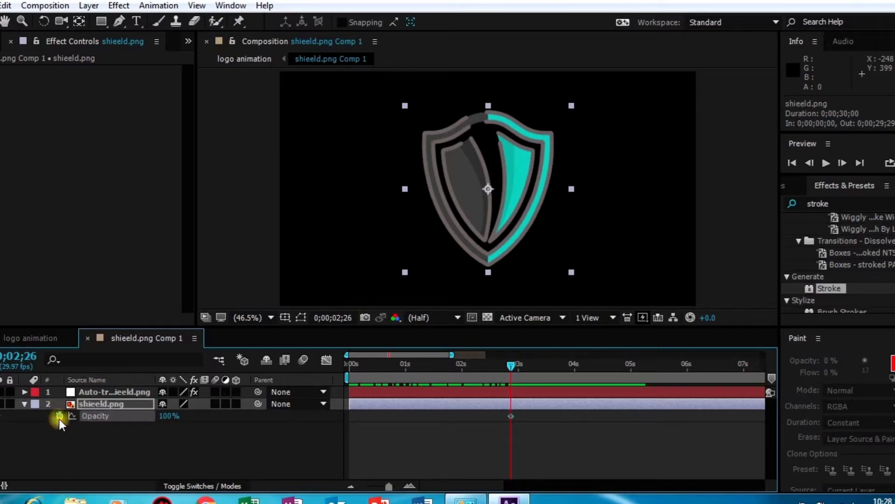
pyautogui.moveTo(167, 416); pyautogui.dragTo(62, 431)
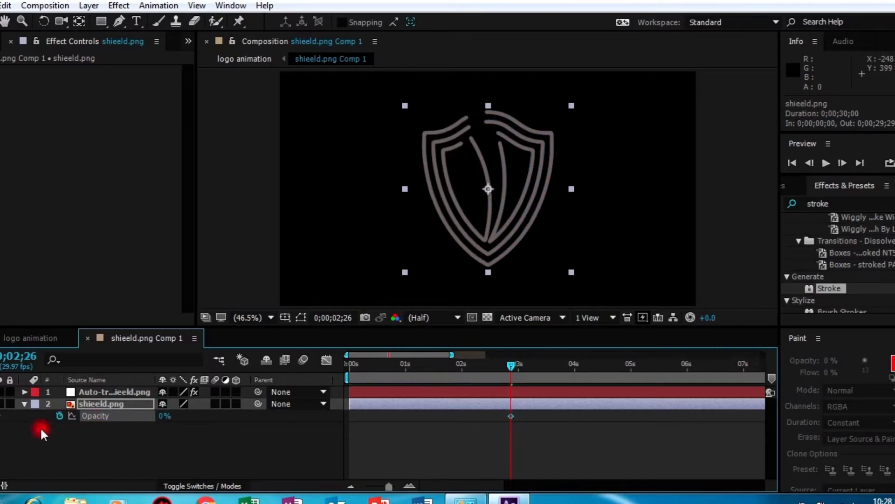
pyautogui.click(490, 364)
pyautogui.moveTo(506, 365); pyautogui.dragTo(518, 375)
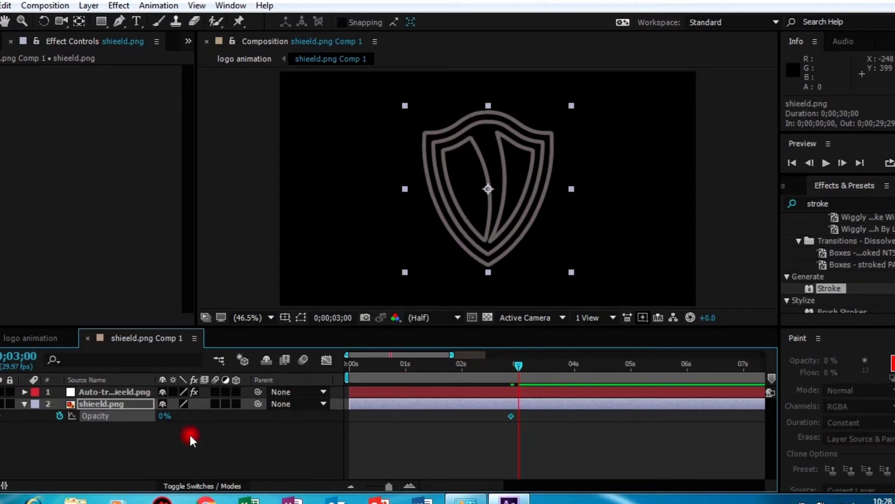
pyautogui.moveTo(164, 415); pyautogui.dragTo(311, 421)
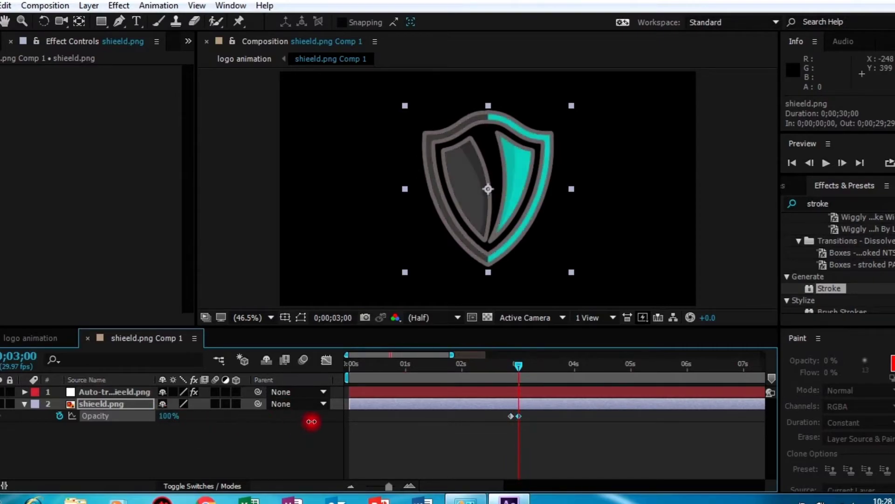
# Keyframe the Auto-traced layer's Opacity at 100% before the crossfade and 6% at 3;00.
pyautogui.click(125, 391)
pyautogui.click(97, 391)
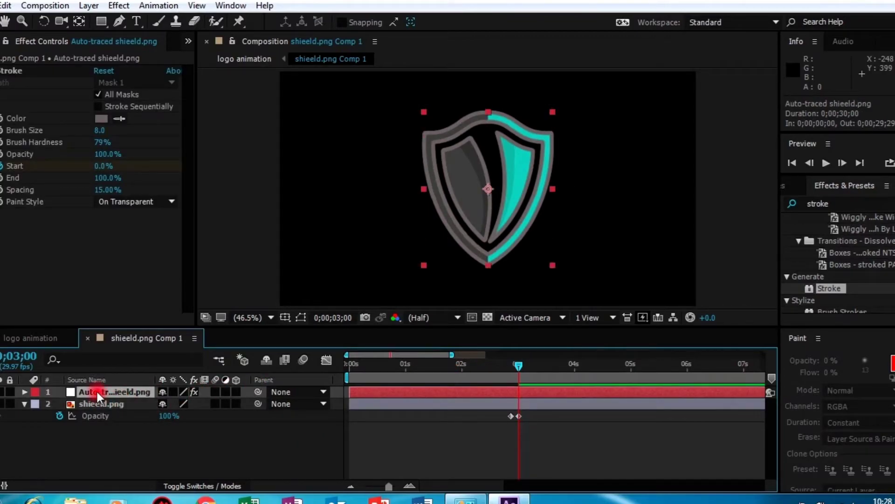
pyautogui.press('t')
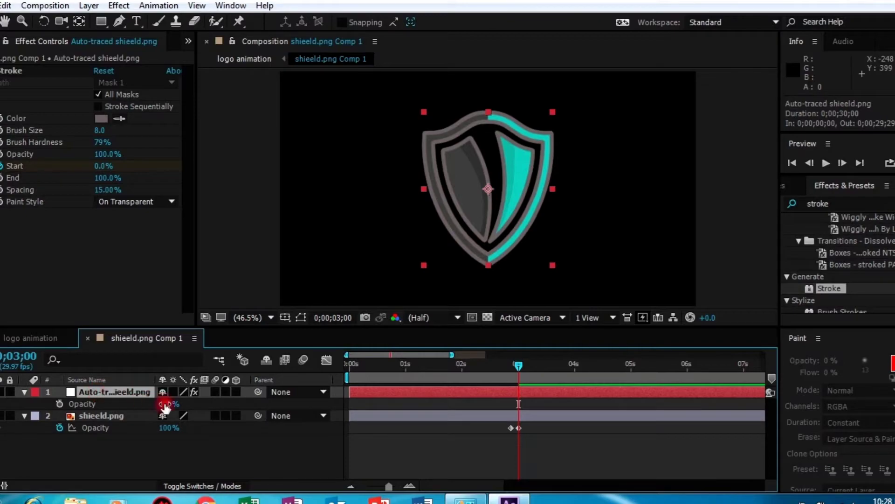
pyautogui.click(60, 404)
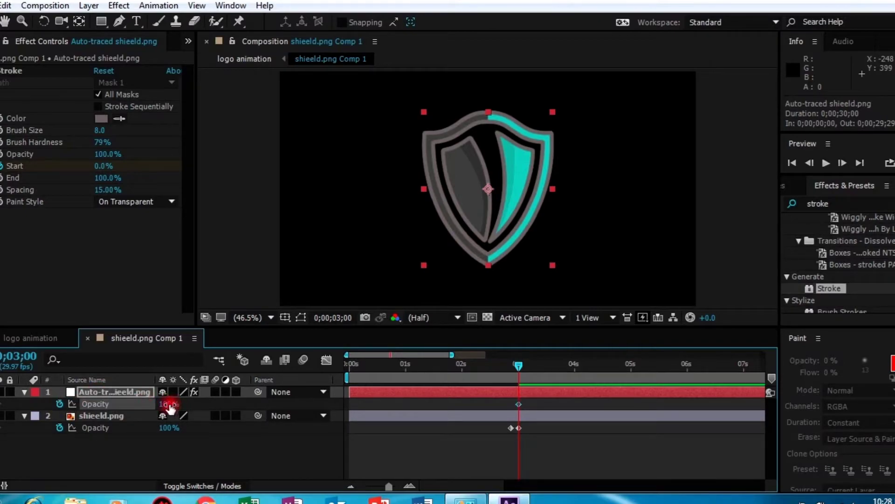
pyautogui.moveTo(169, 404); pyautogui.dragTo(133, 404)
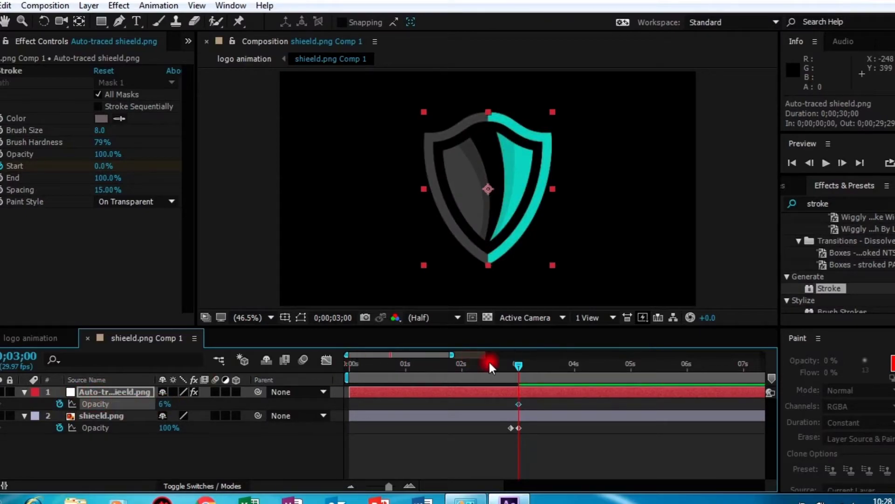
pyautogui.moveTo(517, 366); pyautogui.dragTo(509, 366)
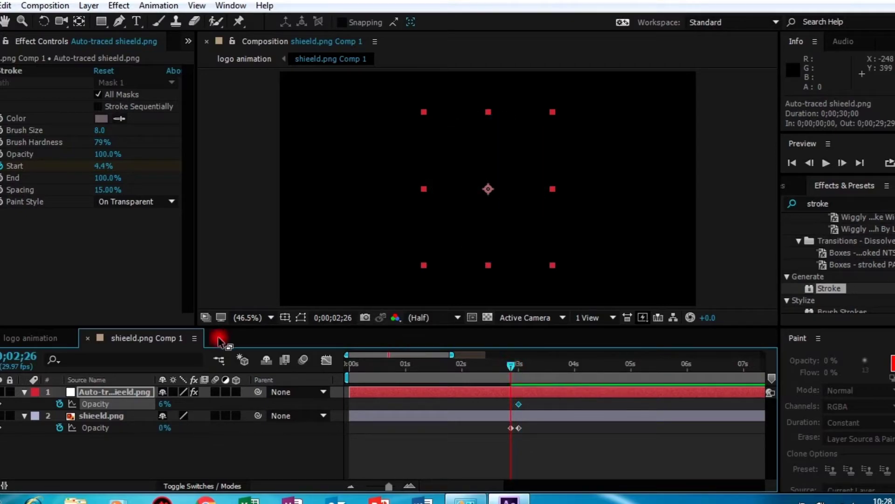
pyautogui.moveTo(162, 406); pyautogui.dragTo(588, 349)
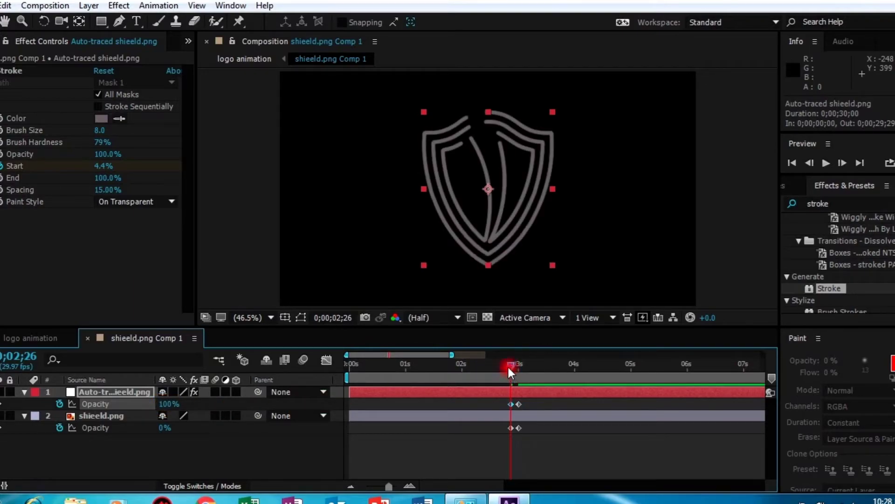
# Preview the crossfade and nudge the stroke layer's opacity keyframe to 2;27.
pyautogui.moveTo(511, 371); pyautogui.dragTo(320, 372)
pyautogui.press('space')
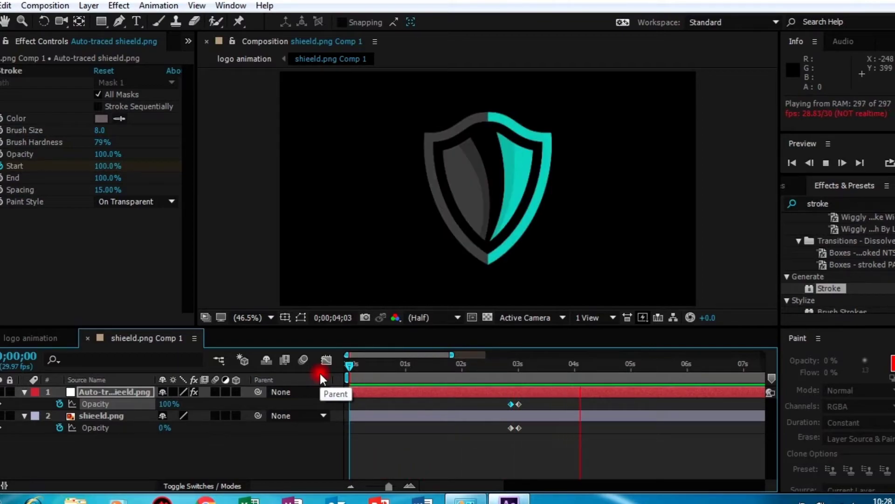
pyautogui.press('space')
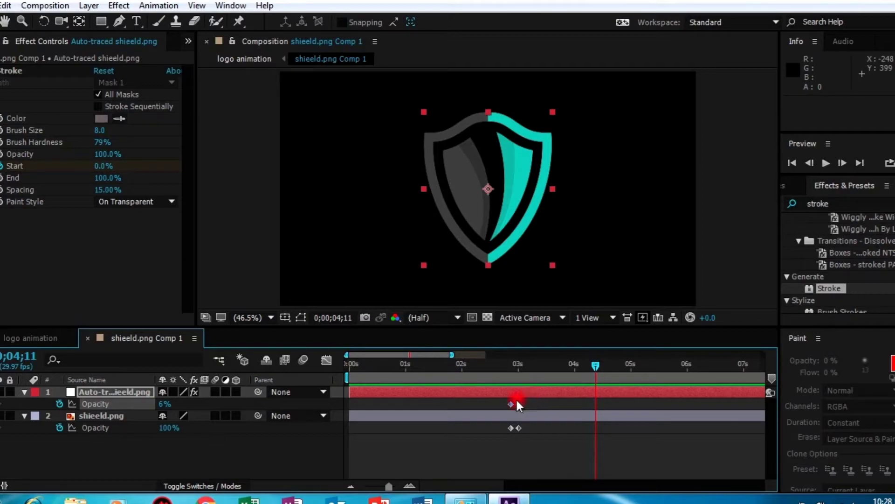
pyautogui.moveTo(511, 404); pyautogui.dragTo(514, 404)
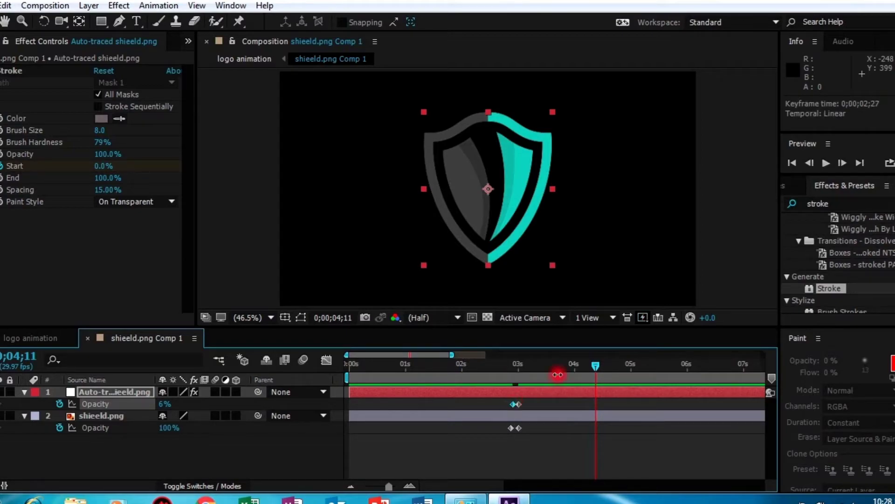
pyautogui.moveTo(596, 365); pyautogui.dragTo(468, 366)
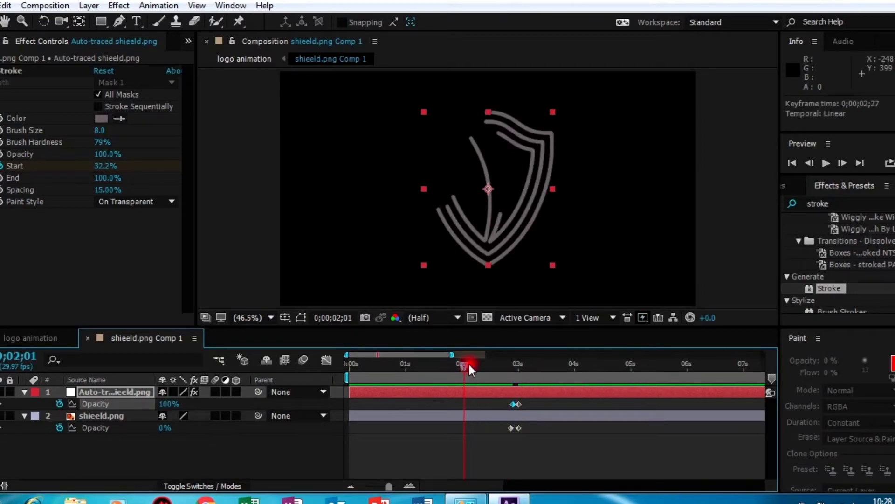
pyautogui.press('space')
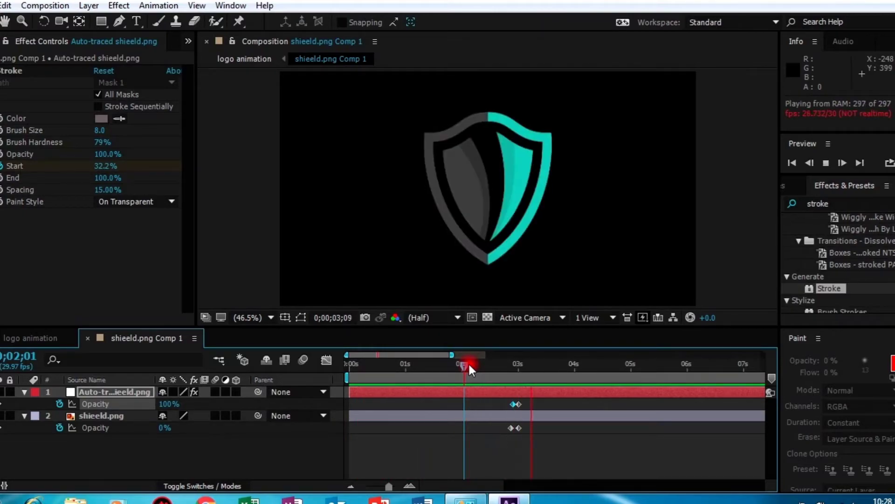
pyautogui.press('space')
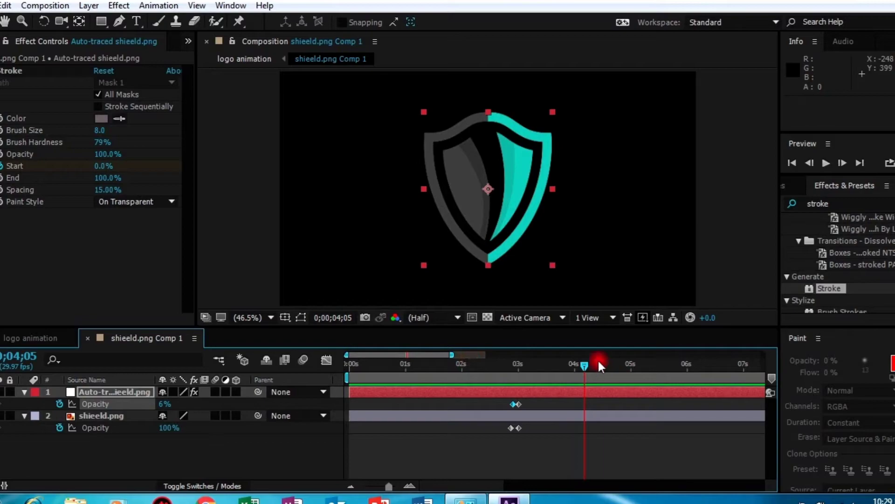
pyautogui.moveTo(587, 360)
pyautogui.mouseDown()
pyautogui.moveTo(510, 359)
pyautogui.moveTo(513, 369)
pyautogui.moveTo(505, 368)
pyautogui.mouseUp()
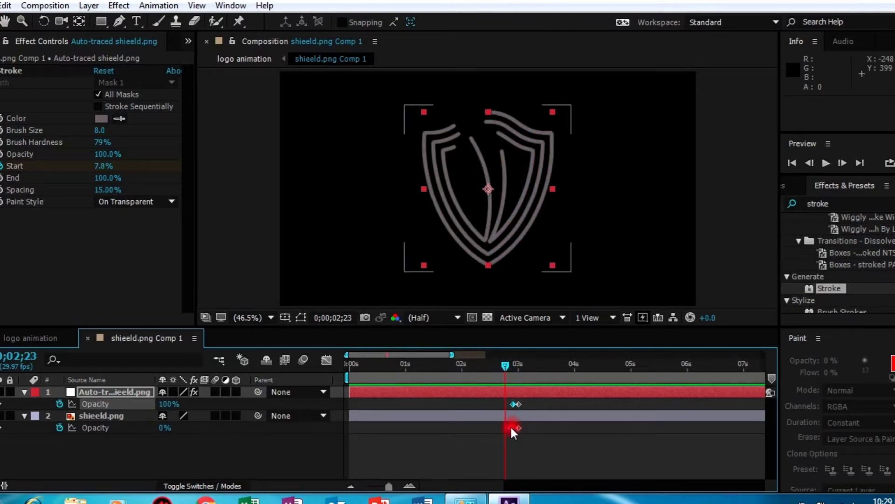
# Move shieeld.png's first Opacity keyframe to 2;20 and preview the overlap from frame 0.
pyautogui.moveTo(511, 427); pyautogui.dragTo(499, 428)
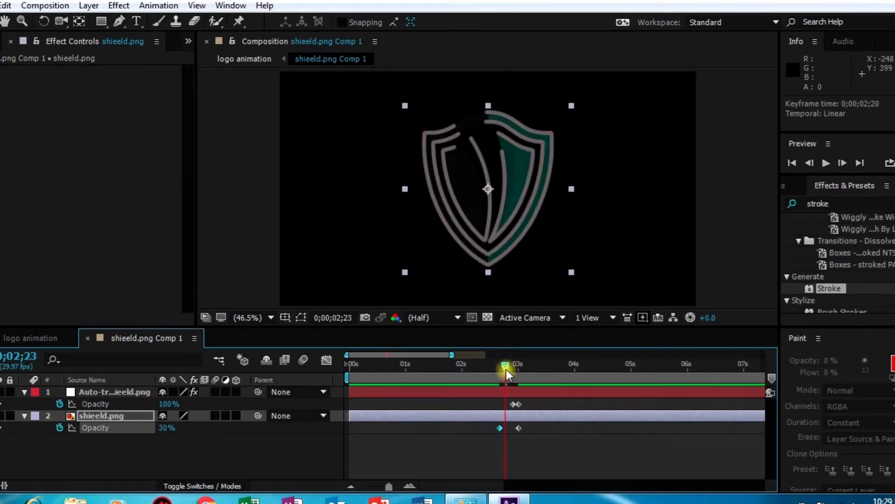
pyautogui.moveTo(505, 366); pyautogui.dragTo(374, 373)
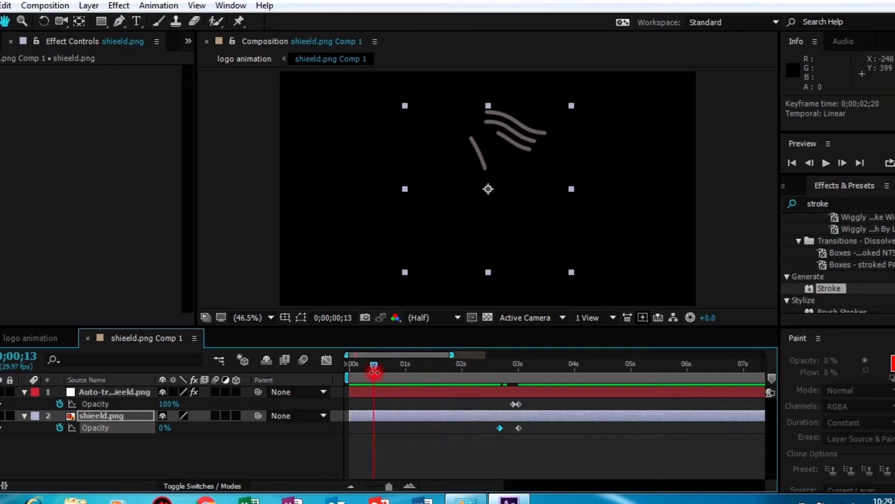
pyautogui.press('space')
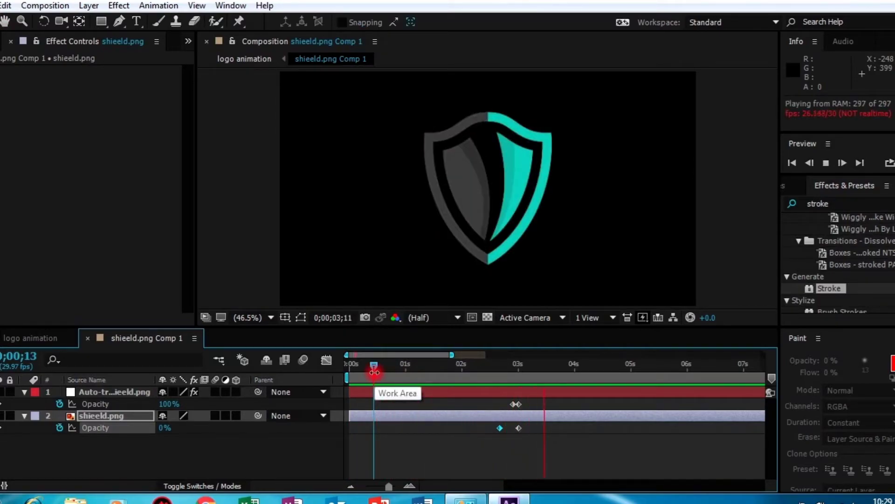
pyautogui.press('space')
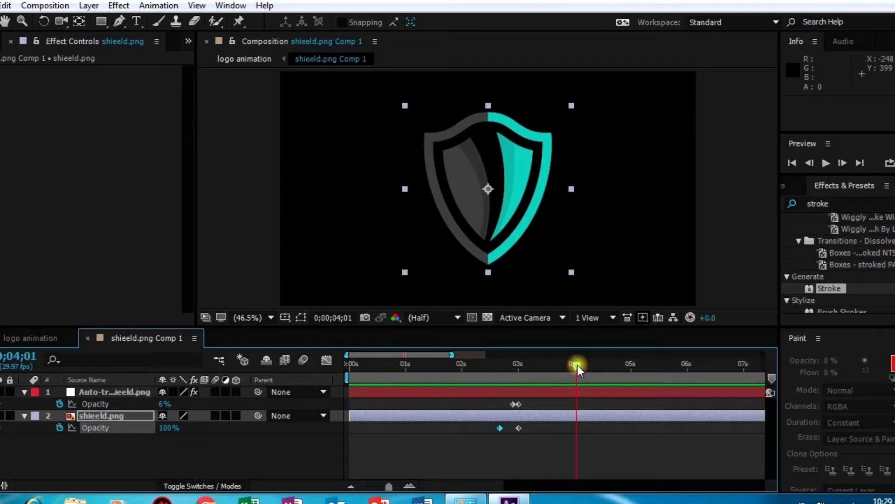
pyautogui.moveTo(577, 365); pyautogui.dragTo(308, 362)
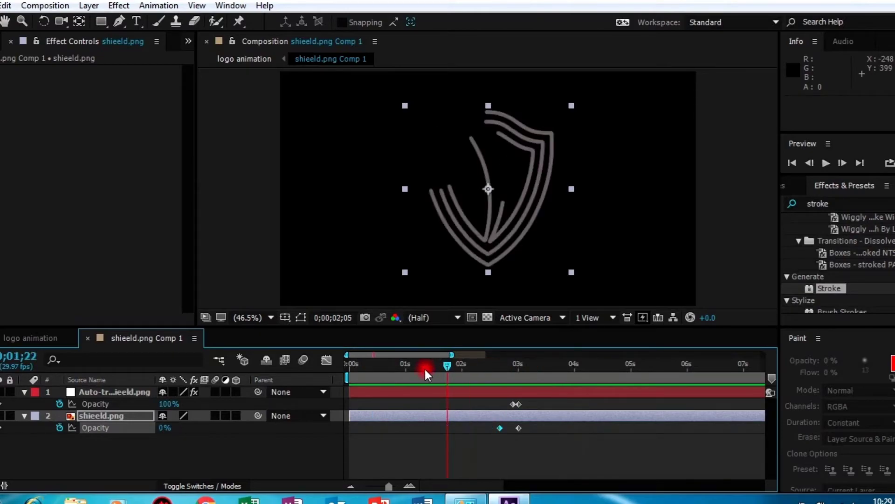
# Preview the draw-on in the logo animation comp and enable 3D on shieeld.png Comp 1.
pyautogui.click(18, 346)
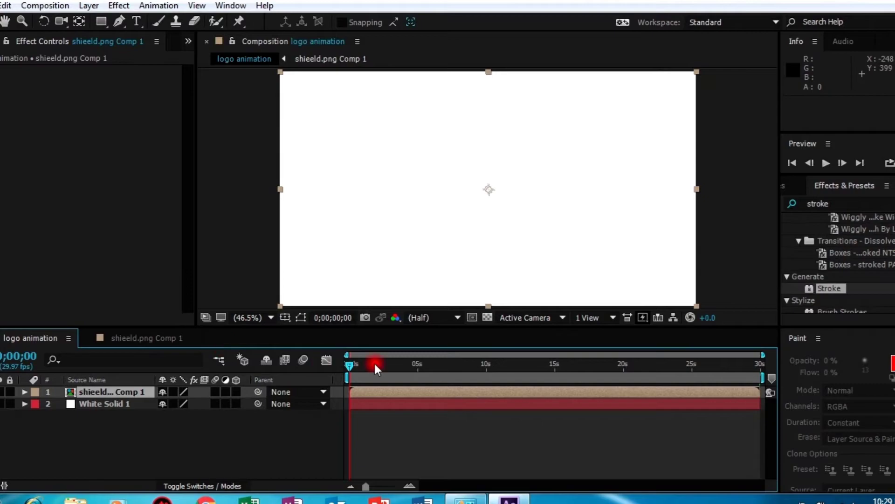
pyautogui.press('space')
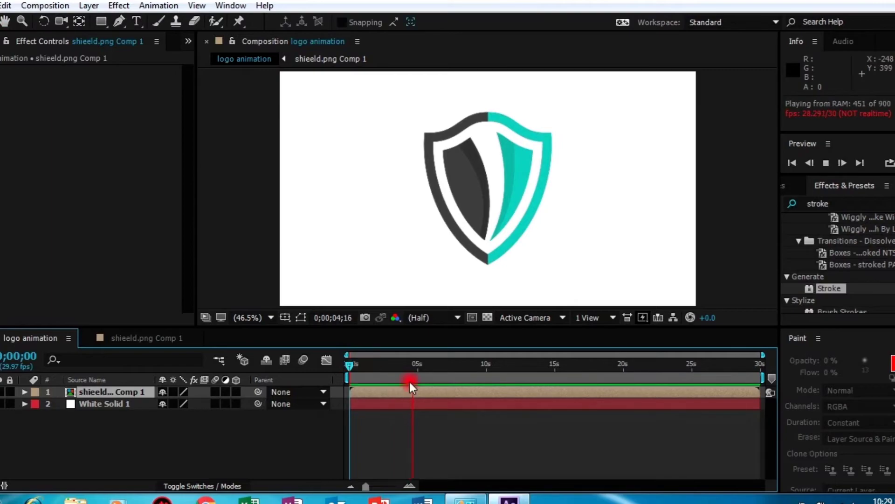
pyautogui.click(373, 363)
pyautogui.moveTo(416, 366); pyautogui.dragTo(332, 366)
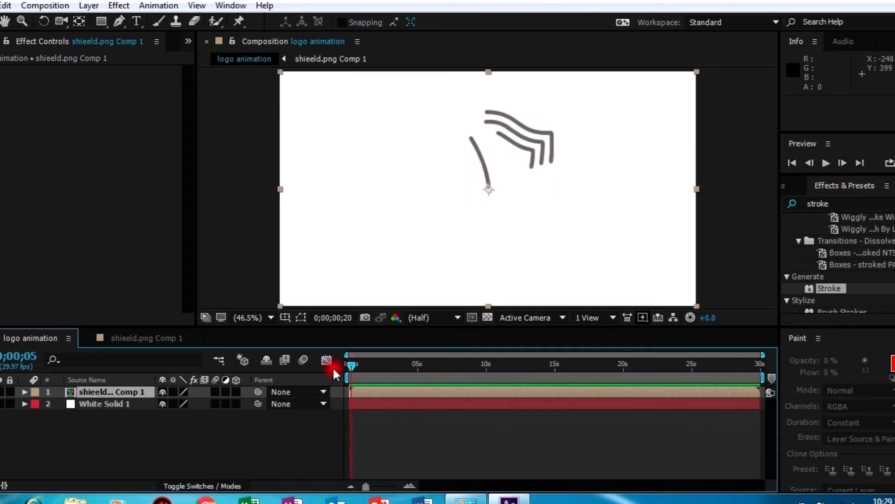
pyautogui.click(120, 407)
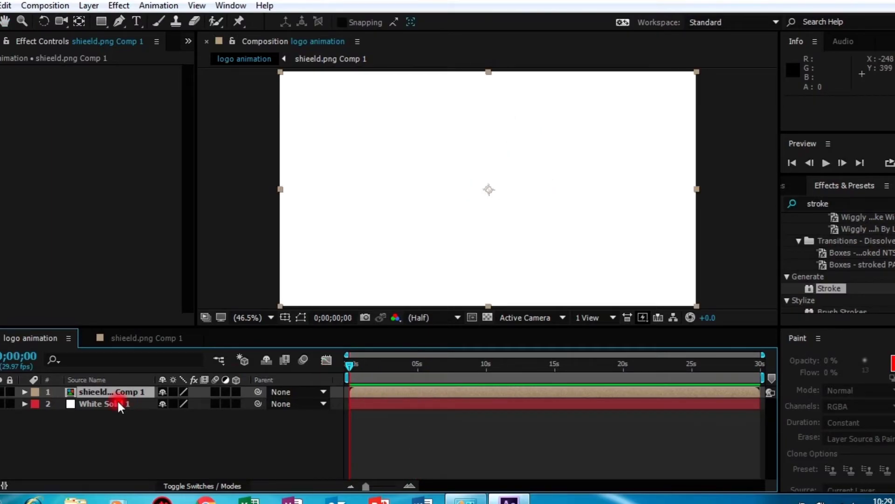
pyautogui.click(237, 392)
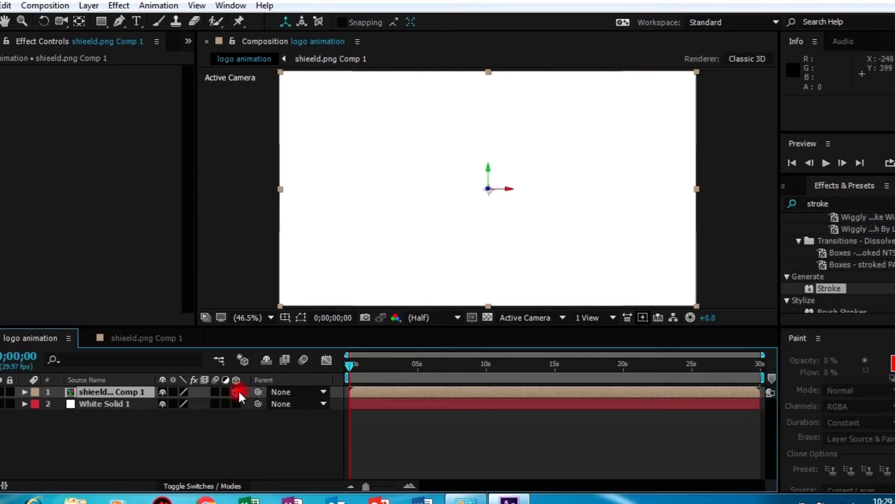
# At 0;00;04;19, expand shieeld.png Comp 1's Transform group to show its 3D properties.
pyautogui.press('s')
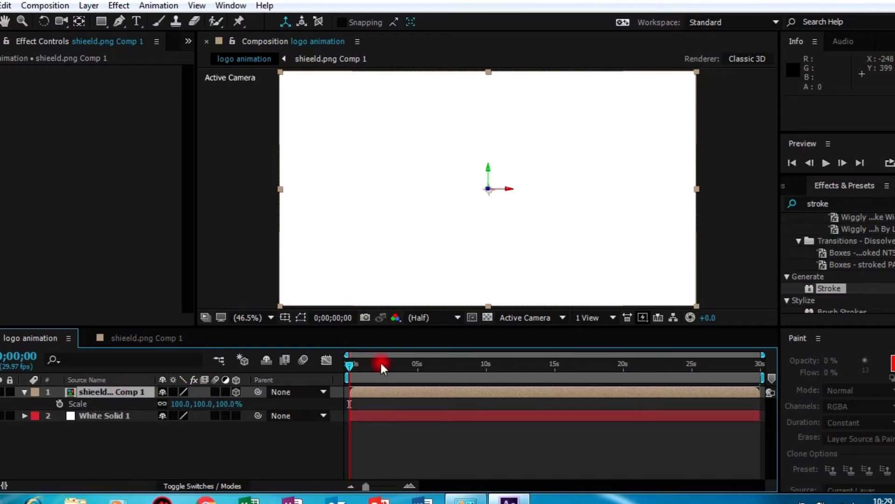
pyautogui.moveTo(350, 366); pyautogui.dragTo(414, 383)
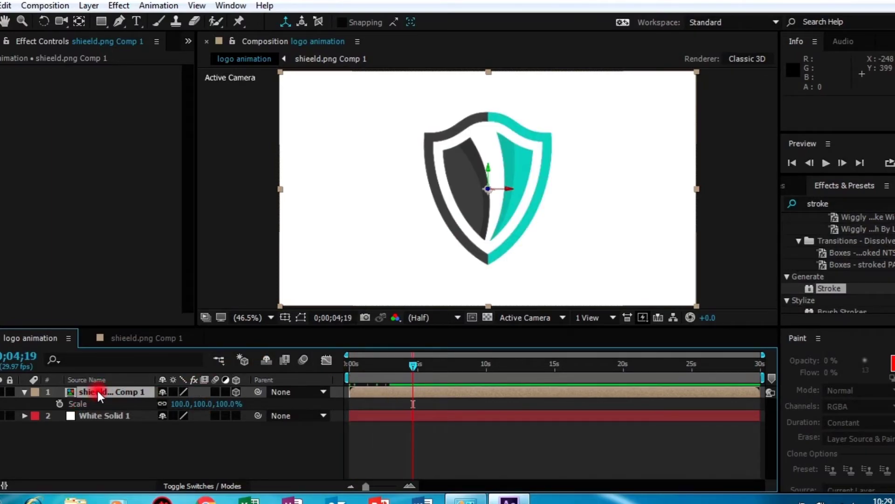
pyautogui.press('s')
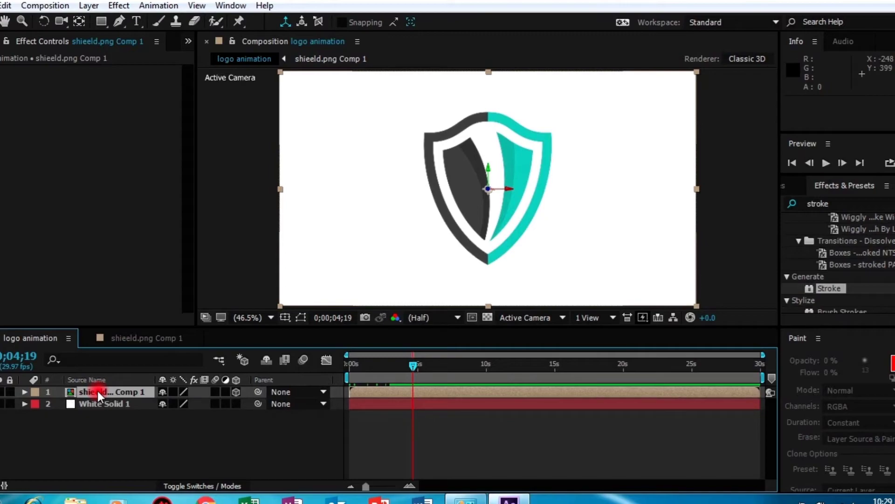
pyautogui.click(25, 392)
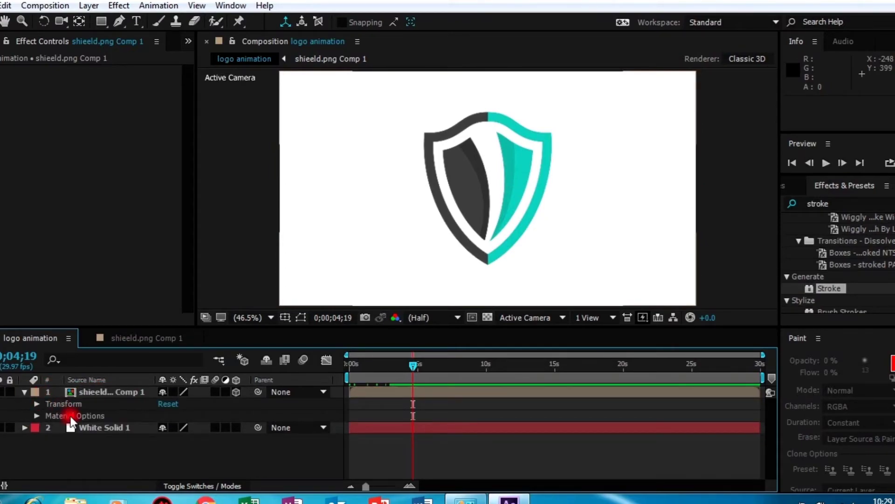
pyautogui.click(37, 404)
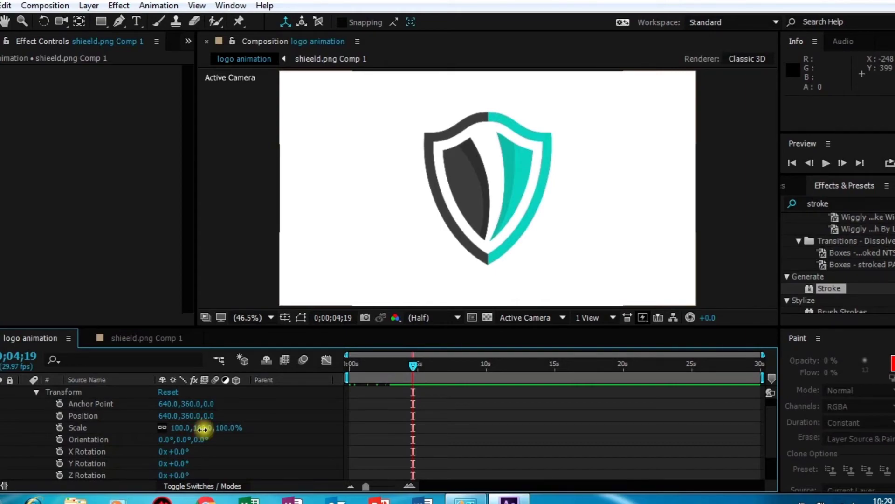
# Keyframe Orientation 331°, 14°, 18° and Scale 57%, then shift those keyframes earlier.
pyautogui.moveTo(204, 432); pyautogui.dragTo(194, 448)
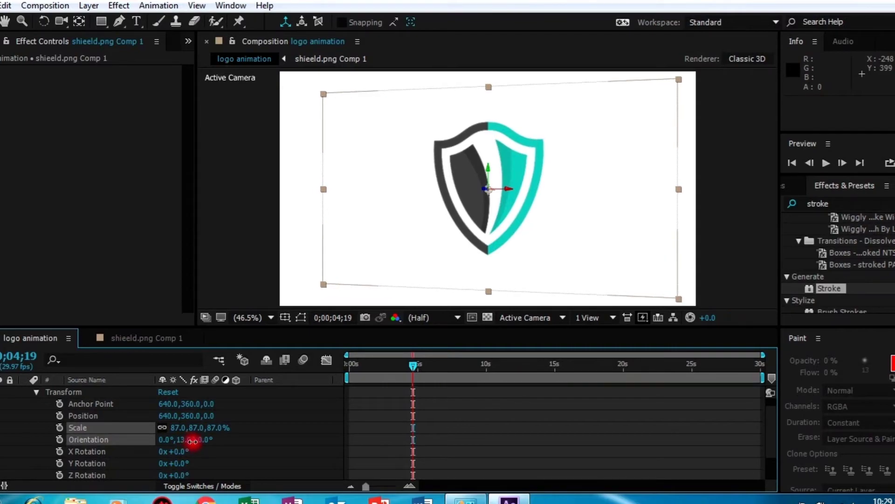
pyautogui.click(58, 440)
pyautogui.moveTo(204, 440)
pyautogui.mouseDown()
pyautogui.moveTo(216, 442)
pyautogui.moveTo(154, 441)
pyautogui.mouseUp()
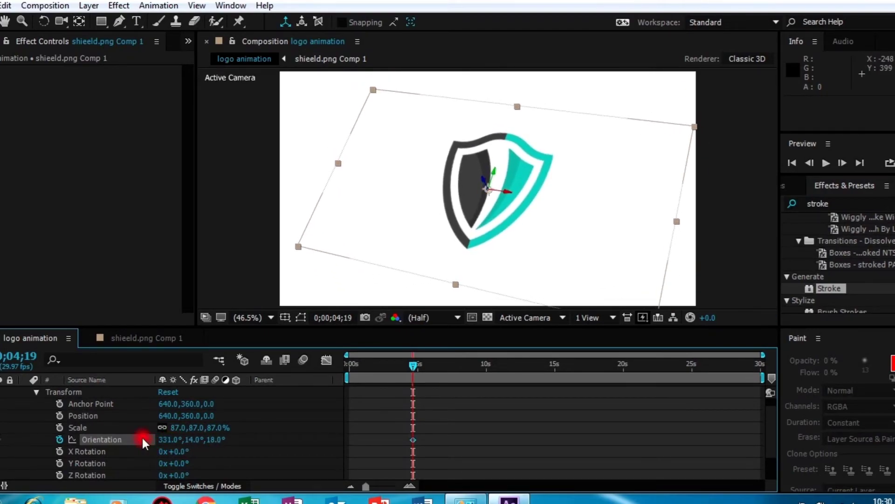
pyautogui.click(60, 427)
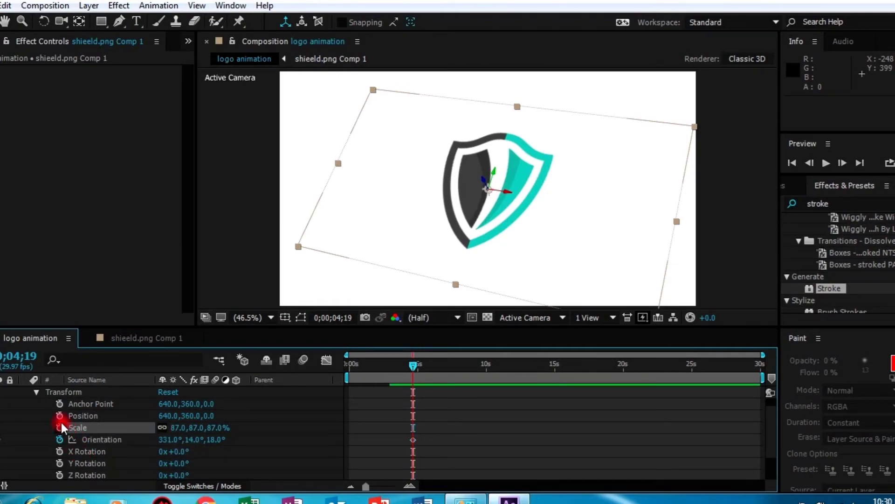
pyautogui.click(59, 427)
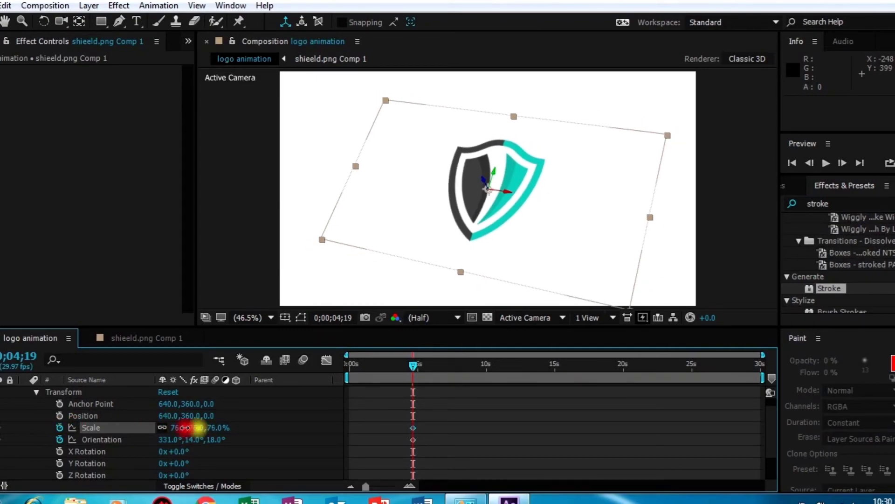
pyautogui.moveTo(197, 428); pyautogui.dragTo(176, 427)
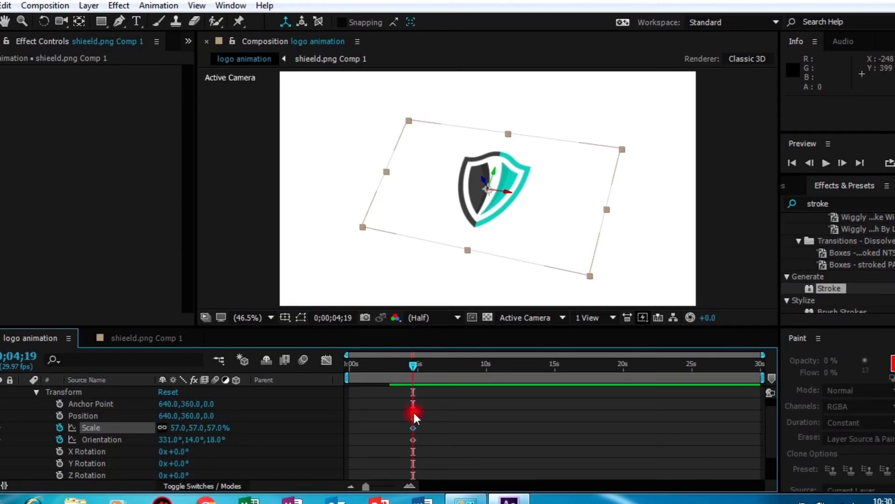
pyautogui.moveTo(402, 412)
pyautogui.mouseDown()
pyautogui.moveTo(421, 451)
pyautogui.moveTo(402, 427)
pyautogui.moveTo(332, 424)
pyautogui.mouseUp()
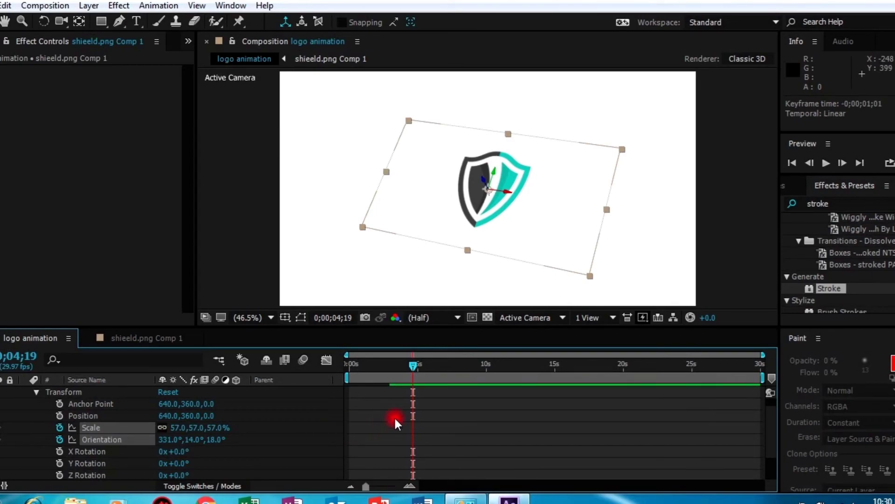
pyautogui.moveTo(415, 361); pyautogui.dragTo(337, 368)
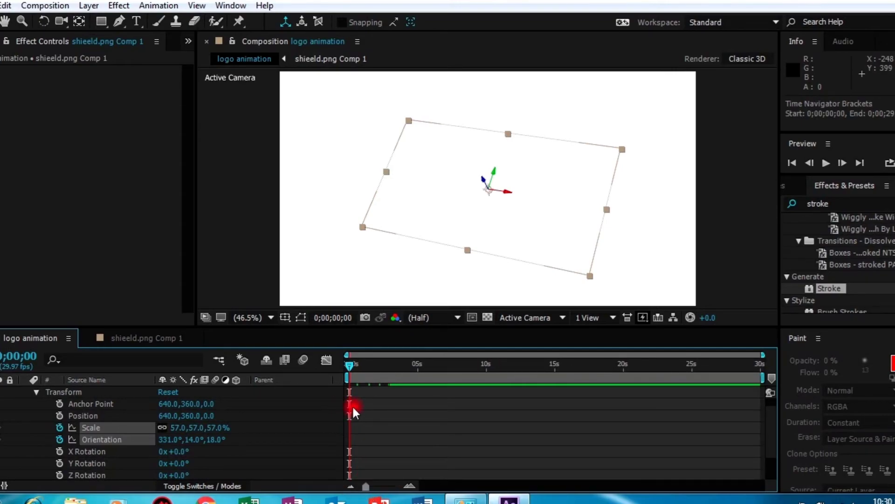
# At 0;00;02;27, add a Scale keyframe and set Orientation to 0°, 0°, 0°.
pyautogui.moveTo(348, 368)
pyautogui.mouseDown()
pyautogui.moveTo(414, 377)
pyautogui.moveTo(386, 384)
pyautogui.mouseUp()
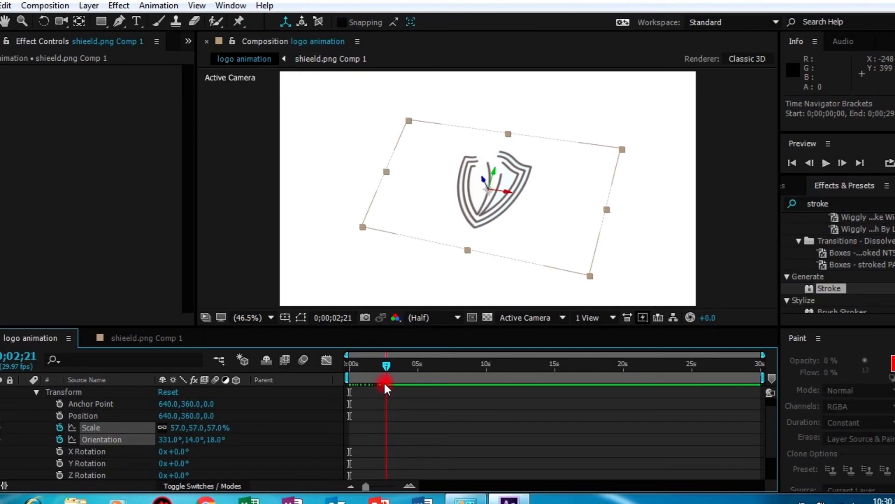
pyautogui.moveTo(385, 384); pyautogui.dragTo(388, 386)
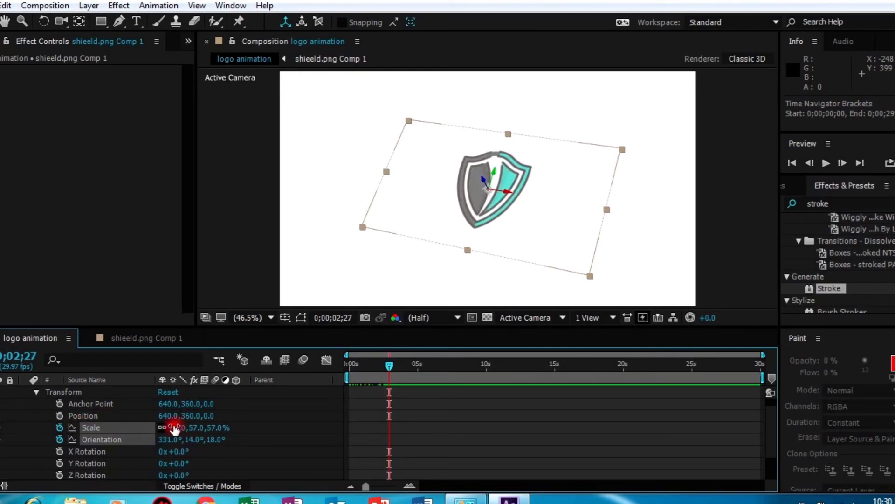
pyautogui.moveTo(174, 428); pyautogui.dragTo(186, 427)
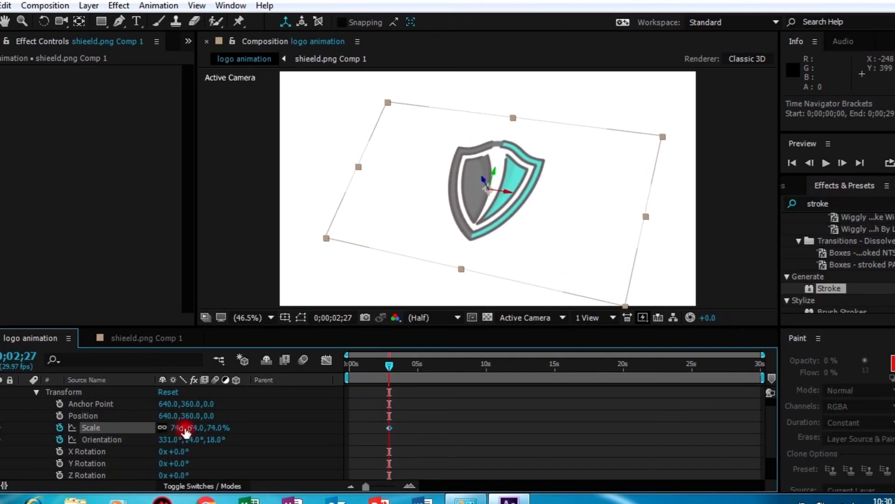
pyautogui.click(170, 439)
pyautogui.write('0')
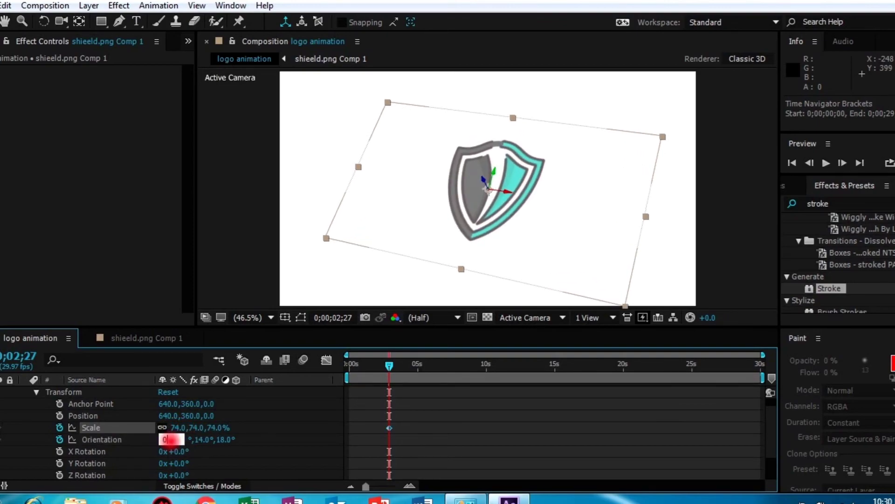
pyautogui.press('Return')
pyautogui.click(183, 439)
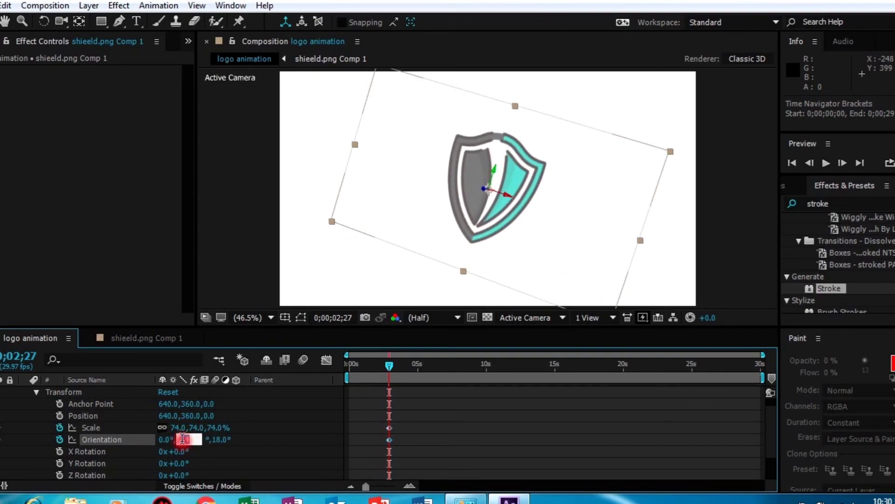
pyautogui.write('0')
pyautogui.press('Return')
pyautogui.click(201, 439)
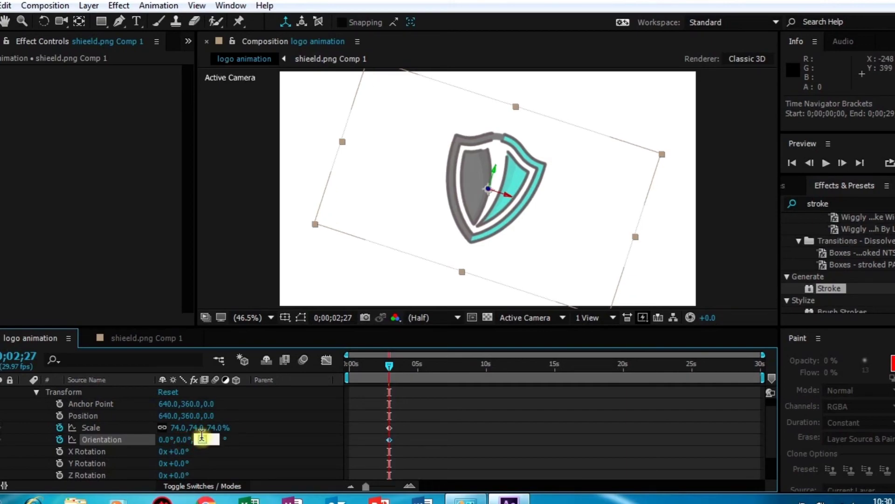
pyautogui.write('0')
pyautogui.press('Return')
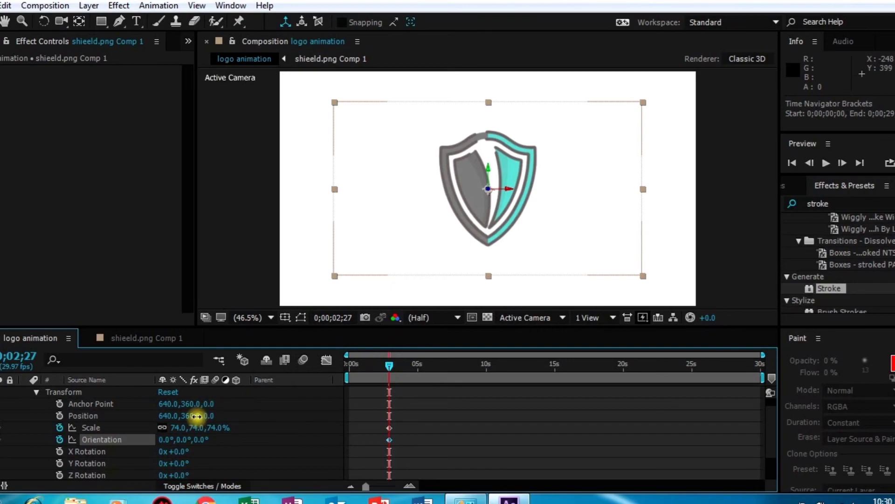
# Set Position Y to 355 and Scale to 82%, then preview the settle.
pyautogui.moveTo(199, 415); pyautogui.dragTo(171, 419)
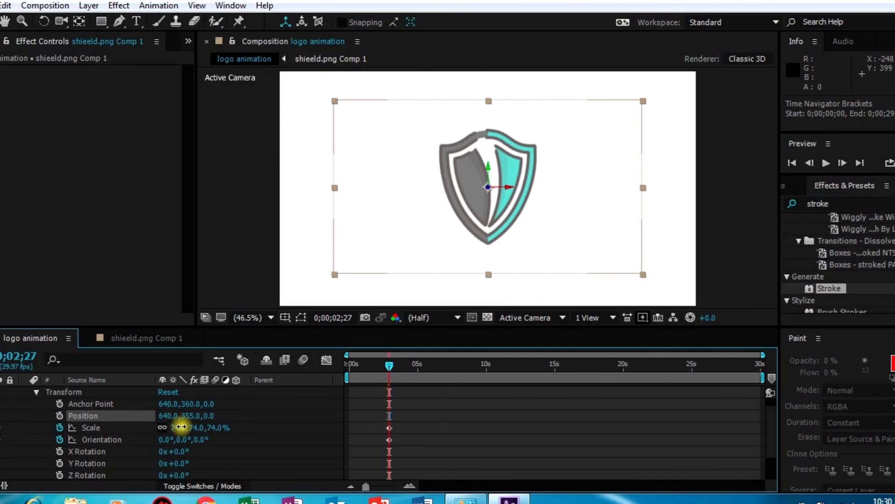
pyautogui.moveTo(182, 427); pyautogui.dragTo(189, 427)
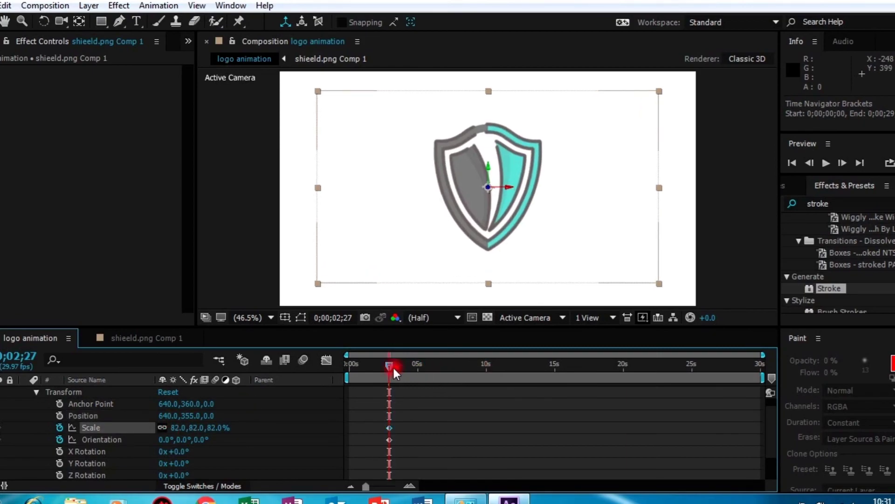
pyautogui.moveTo(390, 366); pyautogui.dragTo(331, 365)
pyautogui.press('space')
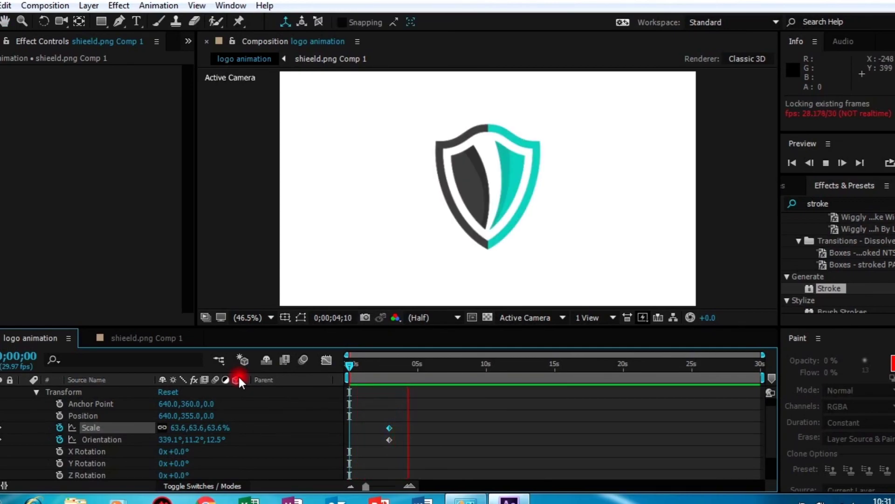
# Stop the preview at 0;00;05;07, deselect the shield layer, and toggle Draft 3D.
pyautogui.press('space')
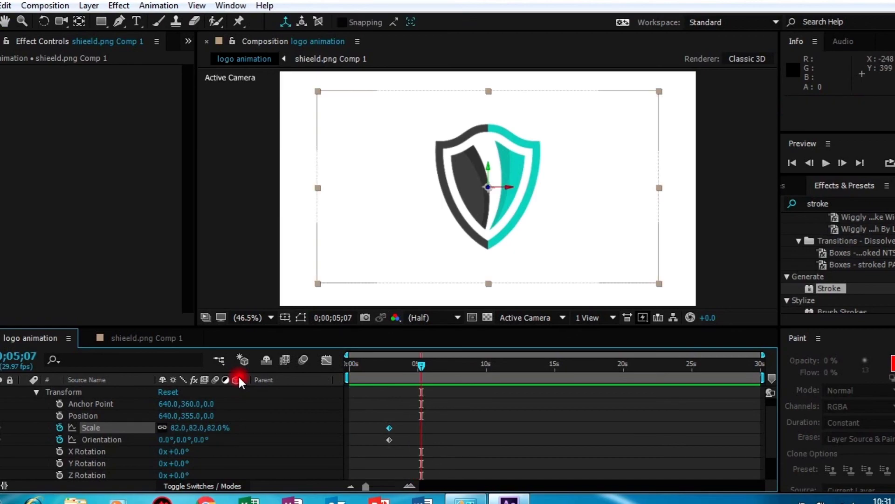
pyautogui.click(217, 268)
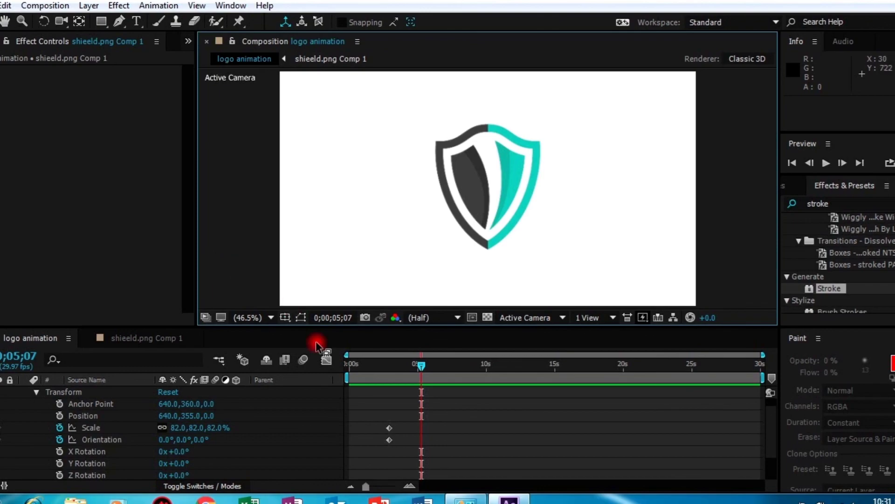
pyautogui.click(326, 361)
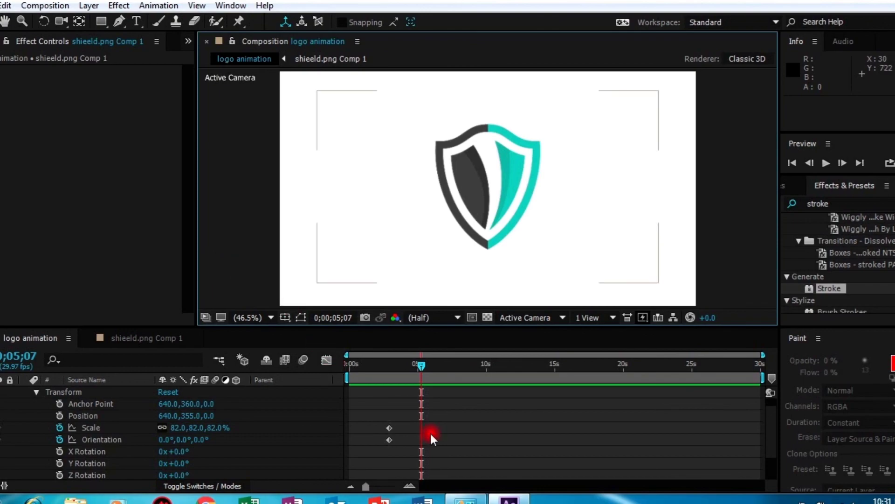